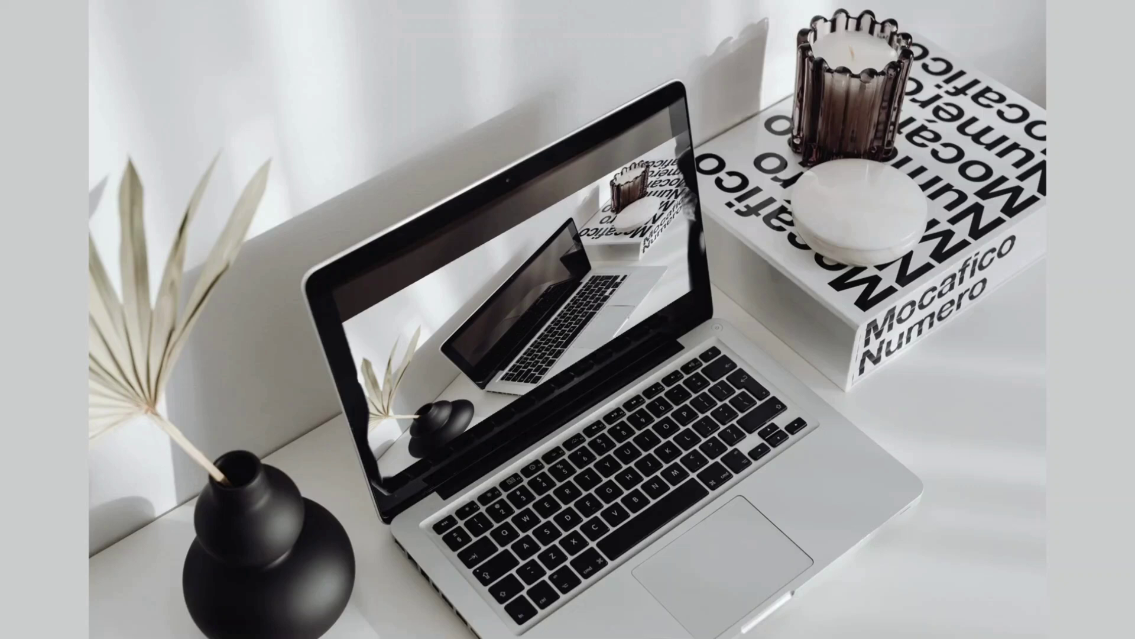
# Leave presentation mode, add a blank second page, and search Elements for 'laptop'.
pyautogui.press('Escape')
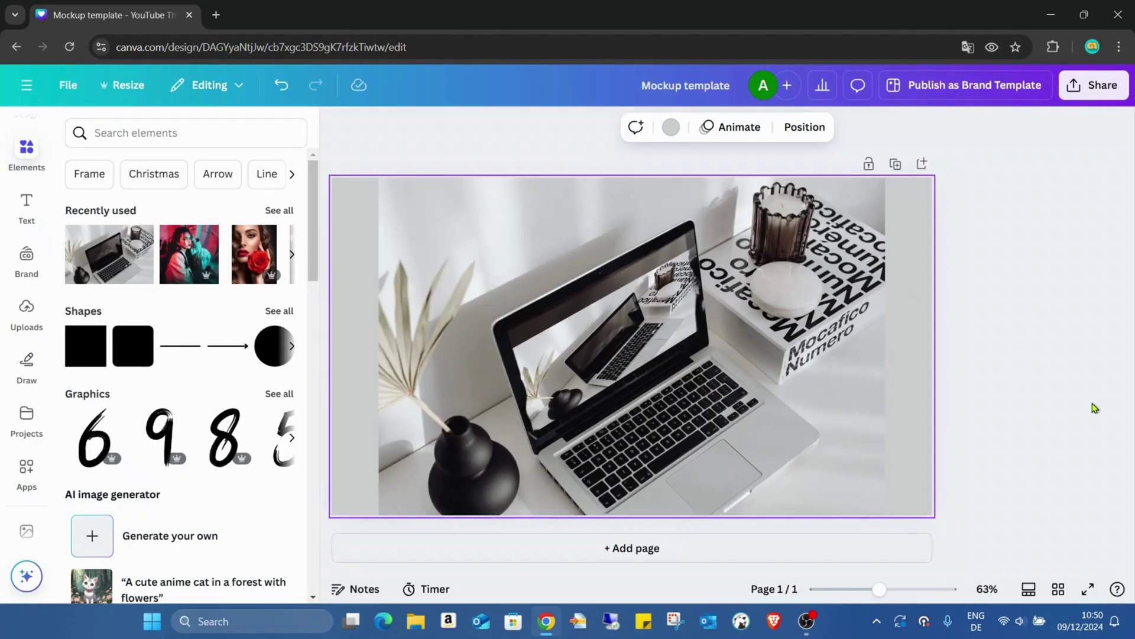
pyautogui.click(675, 545)
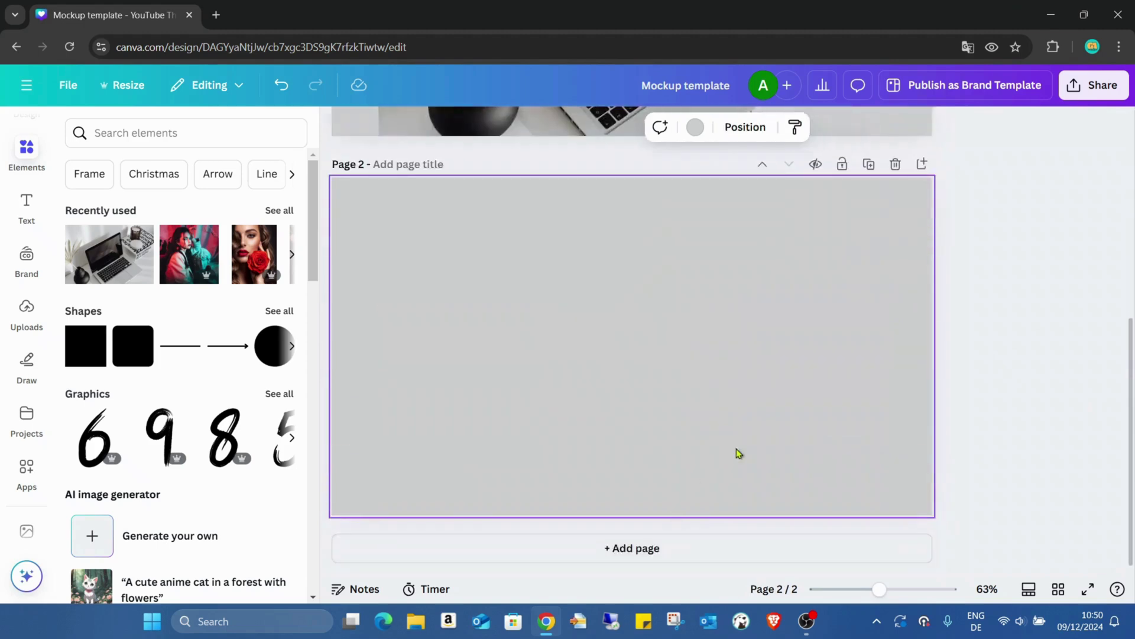
pyautogui.click(187, 141)
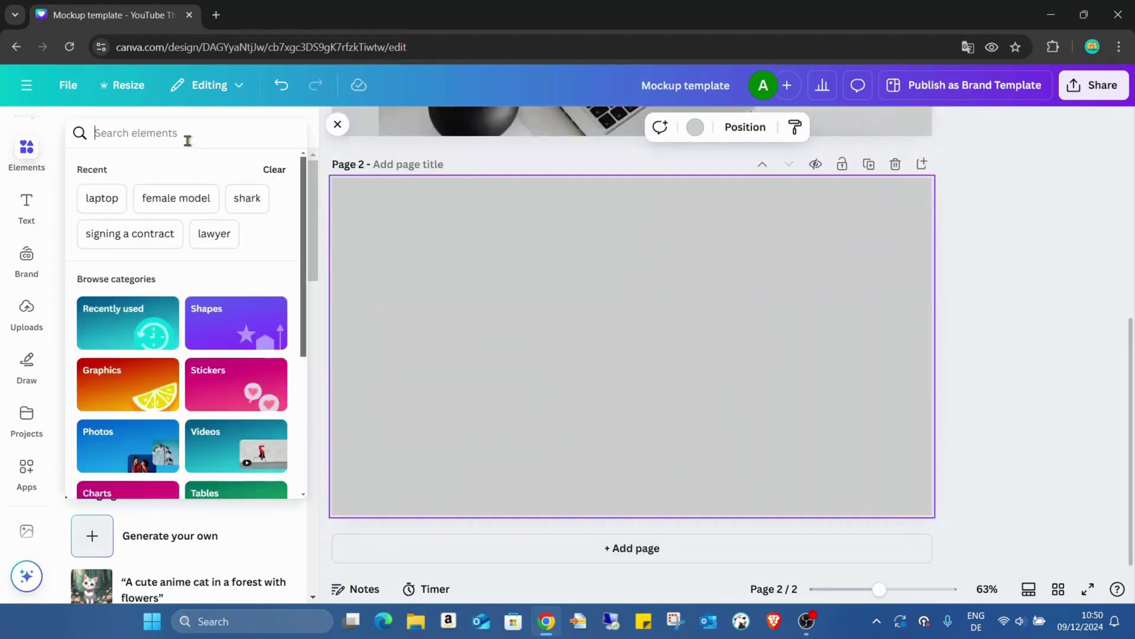
pyautogui.write('laptop')
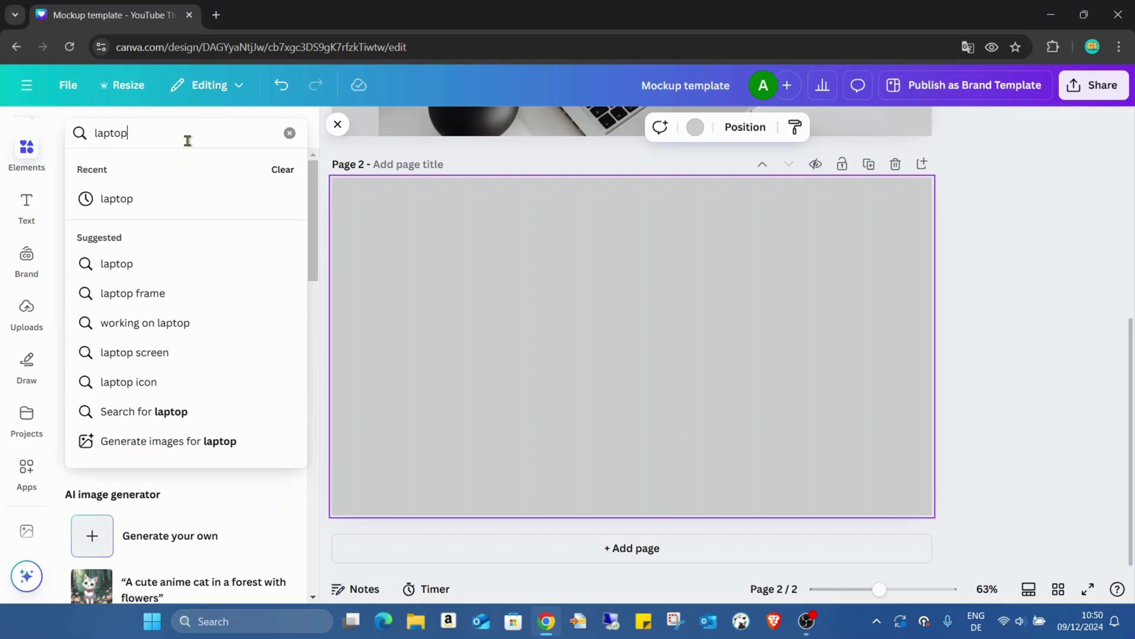
pyautogui.press('Return')
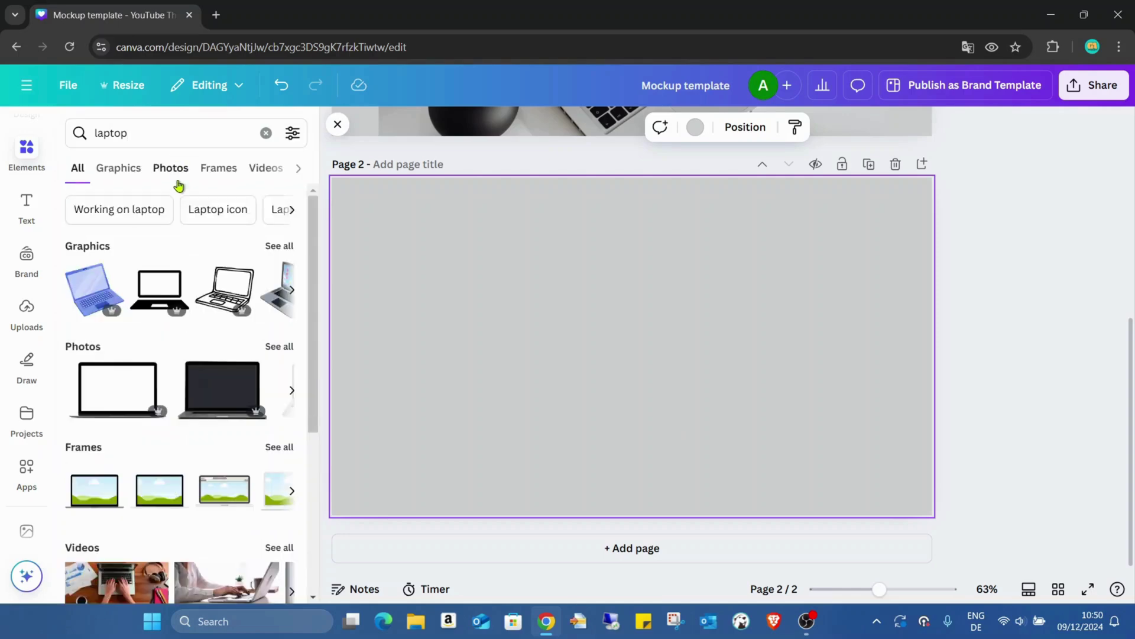
# Filter the 'laptop' results to Photos and browse them for a dark-screened laptop.
pyautogui.click(175, 171)
pyautogui.scroll(-1, 231, 295)
pyautogui.scroll(2, 231, 296)
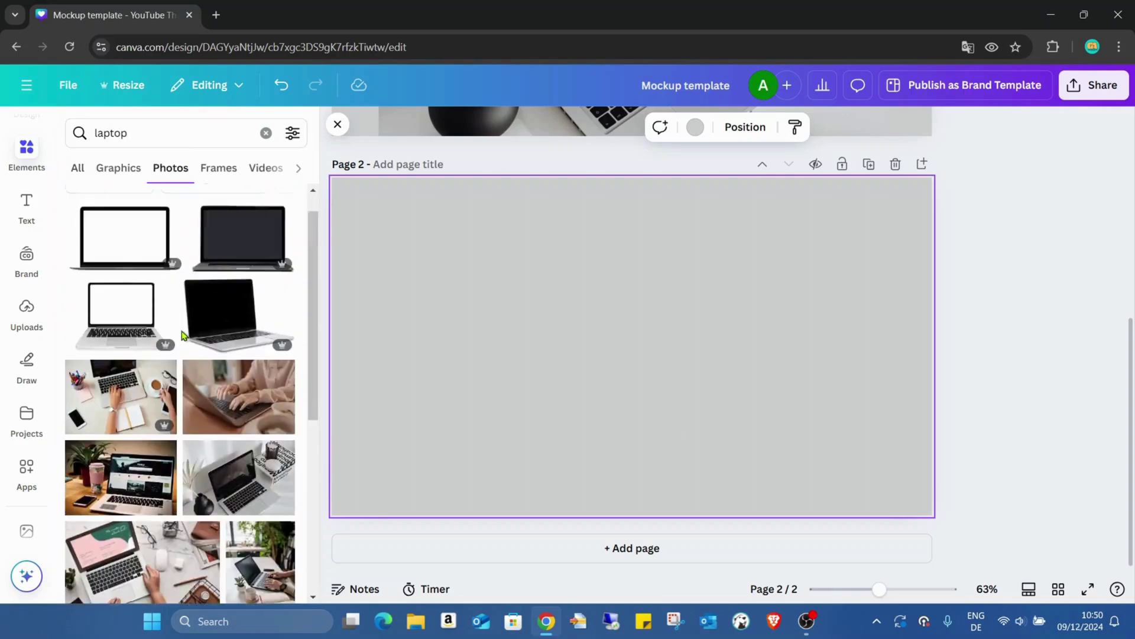
pyautogui.scroll(-5, 231, 296)
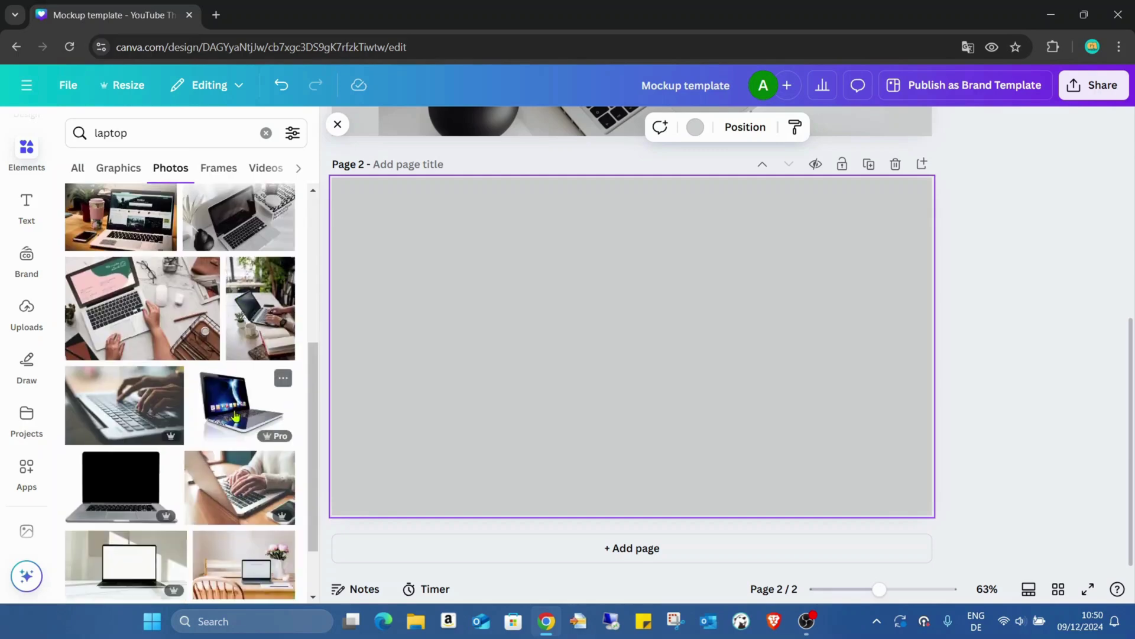
pyautogui.scroll(2, 231, 320)
pyautogui.scroll(-5, 222, 347)
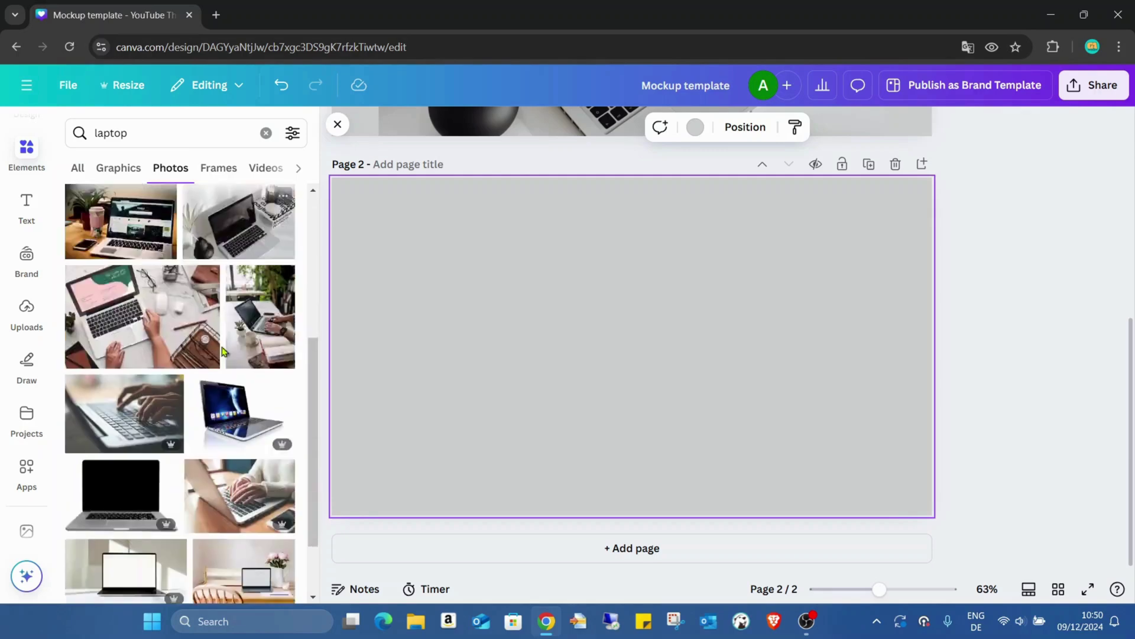
pyautogui.scroll(-6, 283, 314)
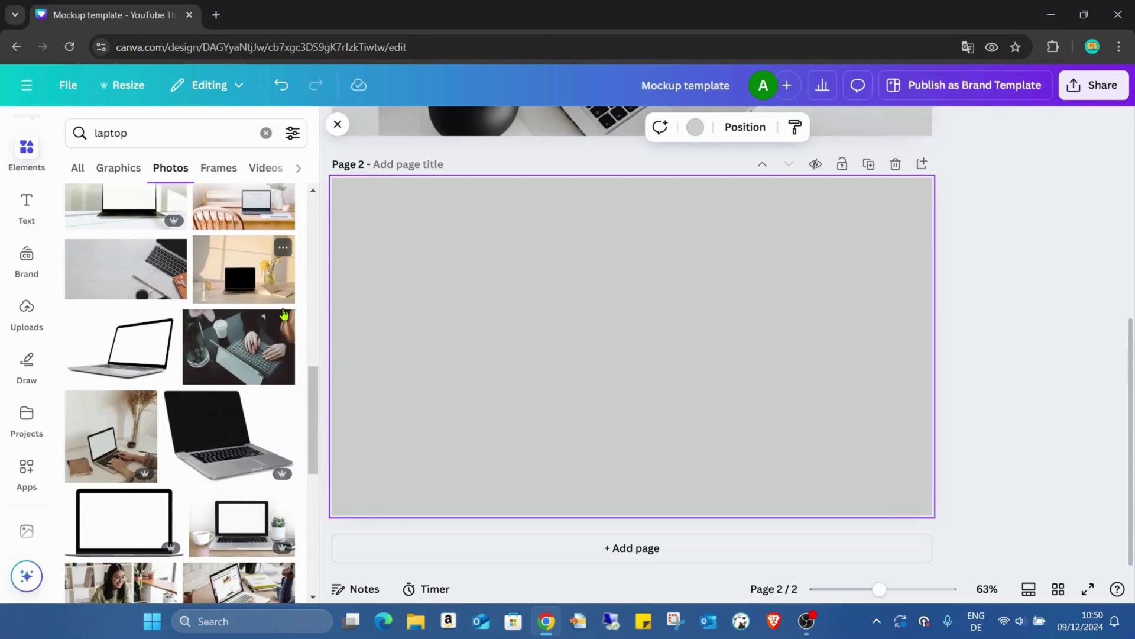
pyautogui.scroll(-3, 272, 278)
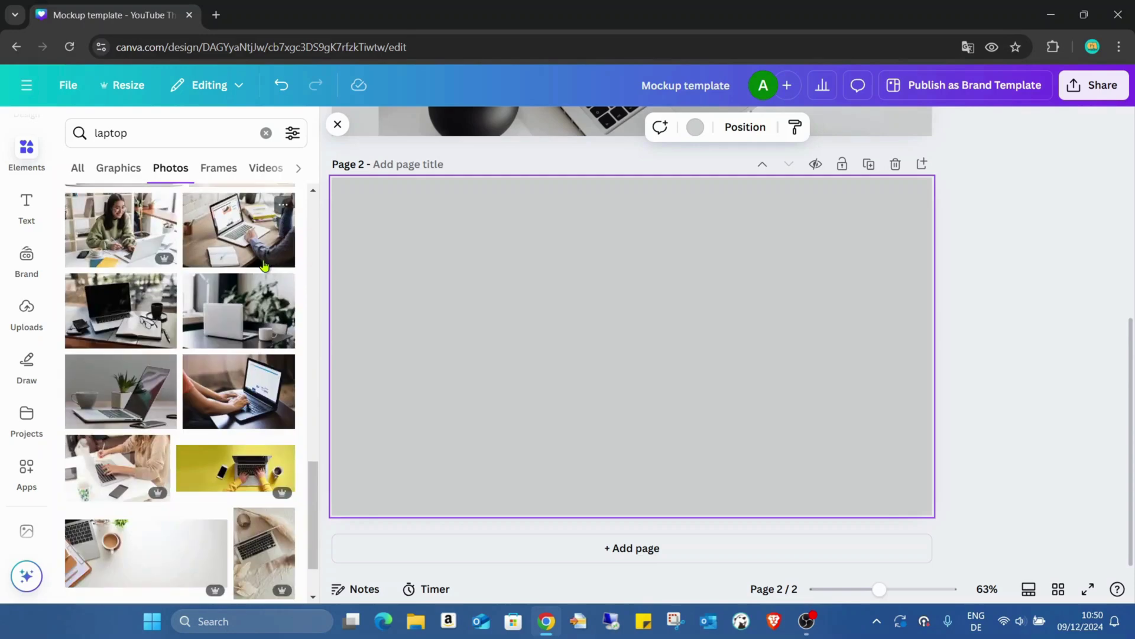
pyautogui.scroll(-2, 263, 266)
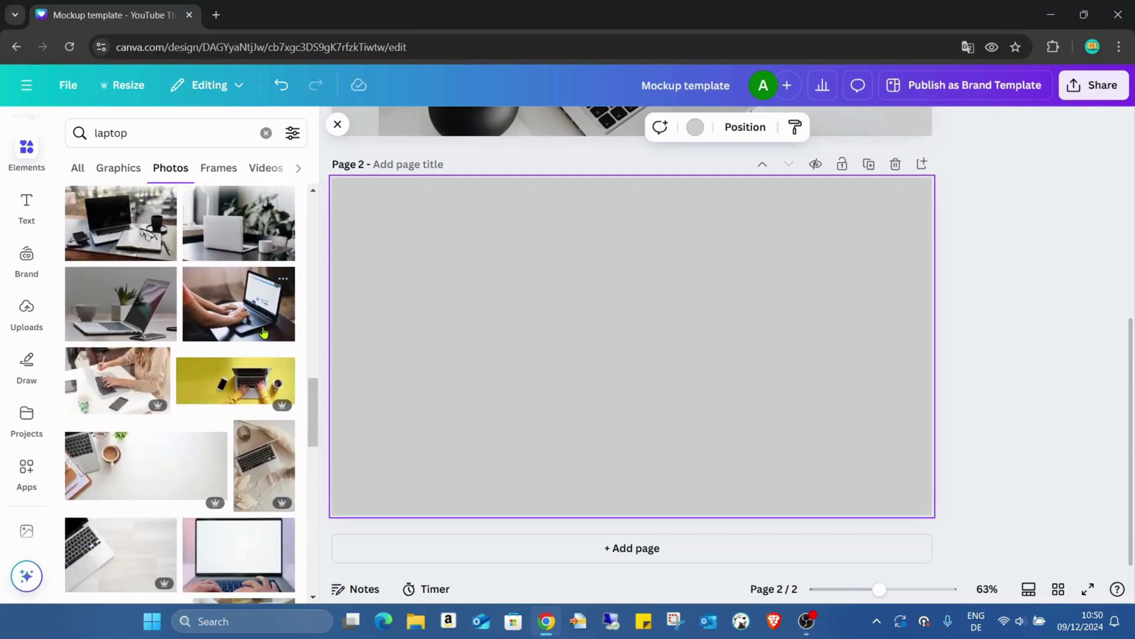
pyautogui.scroll(-3, 264, 332)
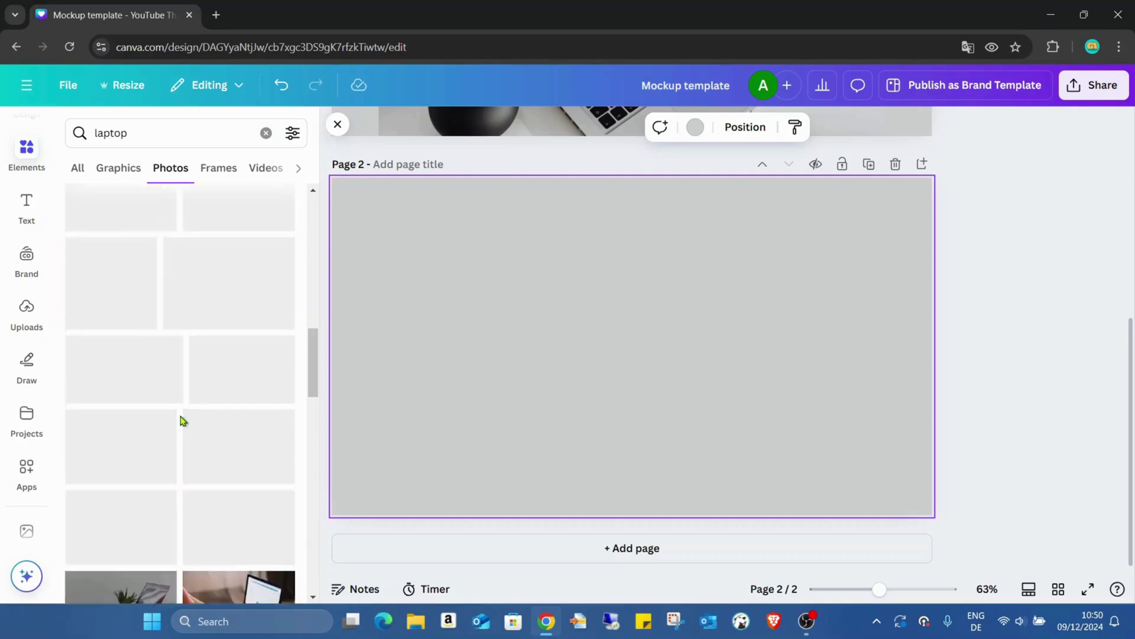
pyautogui.scroll(10, 182, 420)
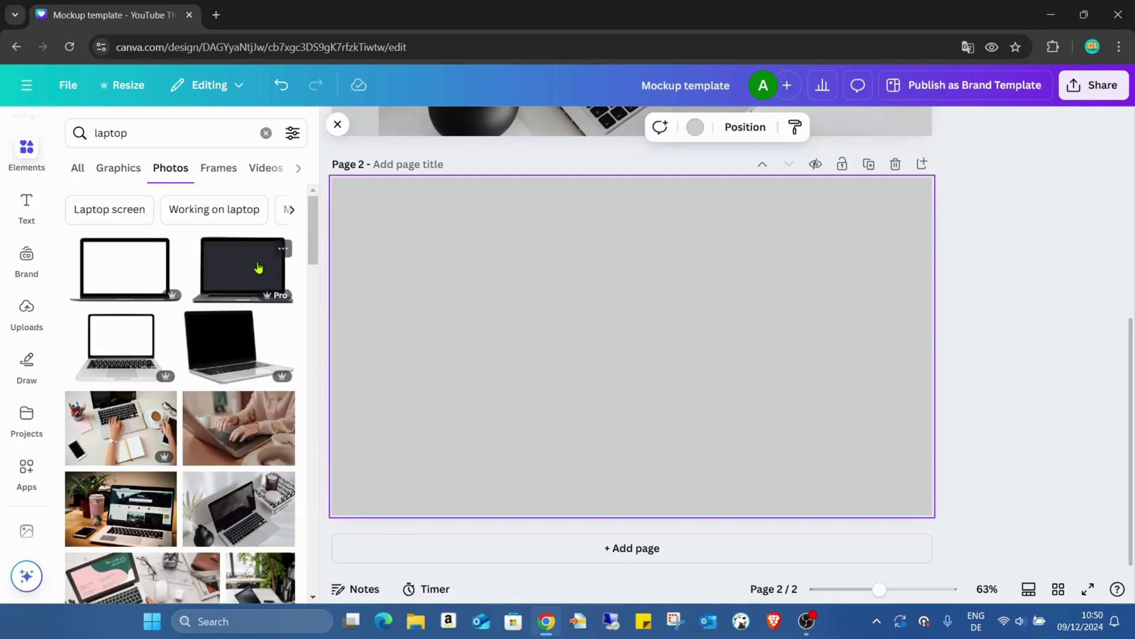
# Place the dark-screened laptop photo on page 2 and select it.
pyautogui.click(261, 278)
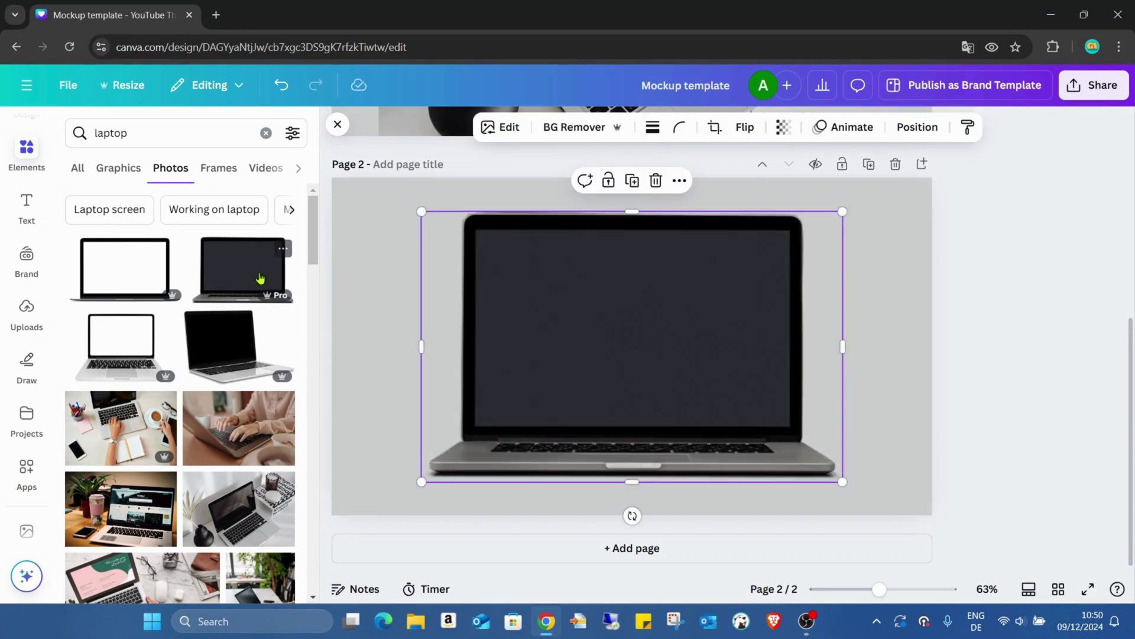
pyautogui.click(945, 296)
pyautogui.click(703, 326)
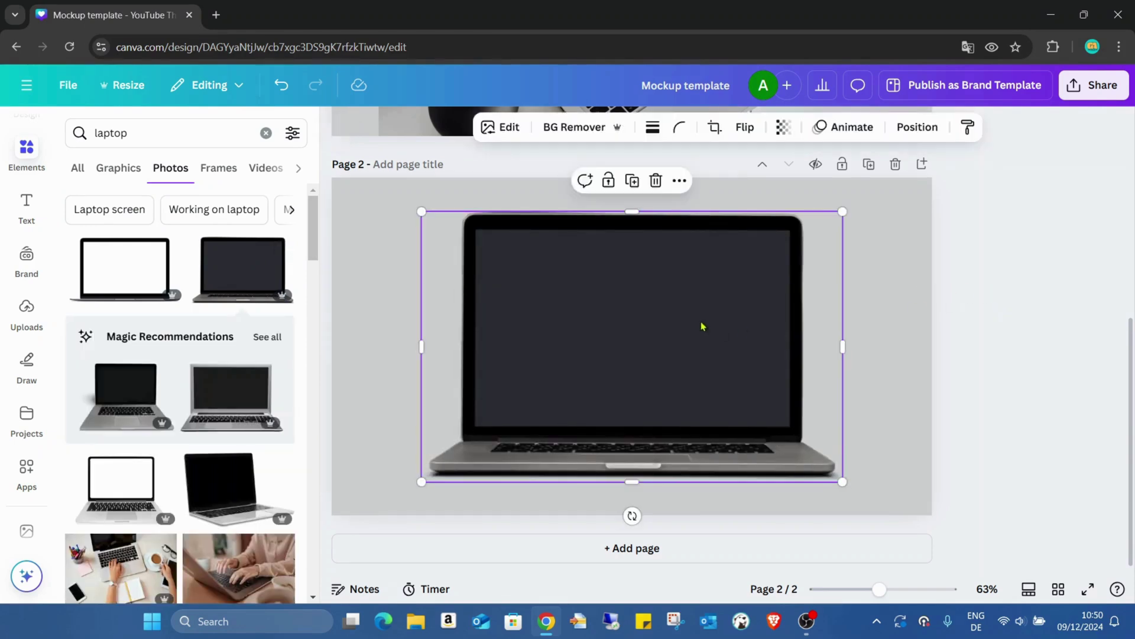
# Try creating a custom mockup template from the dark laptop photo in the Mockups app.
pyautogui.click(506, 129)
pyautogui.scroll(-3, 146, 408)
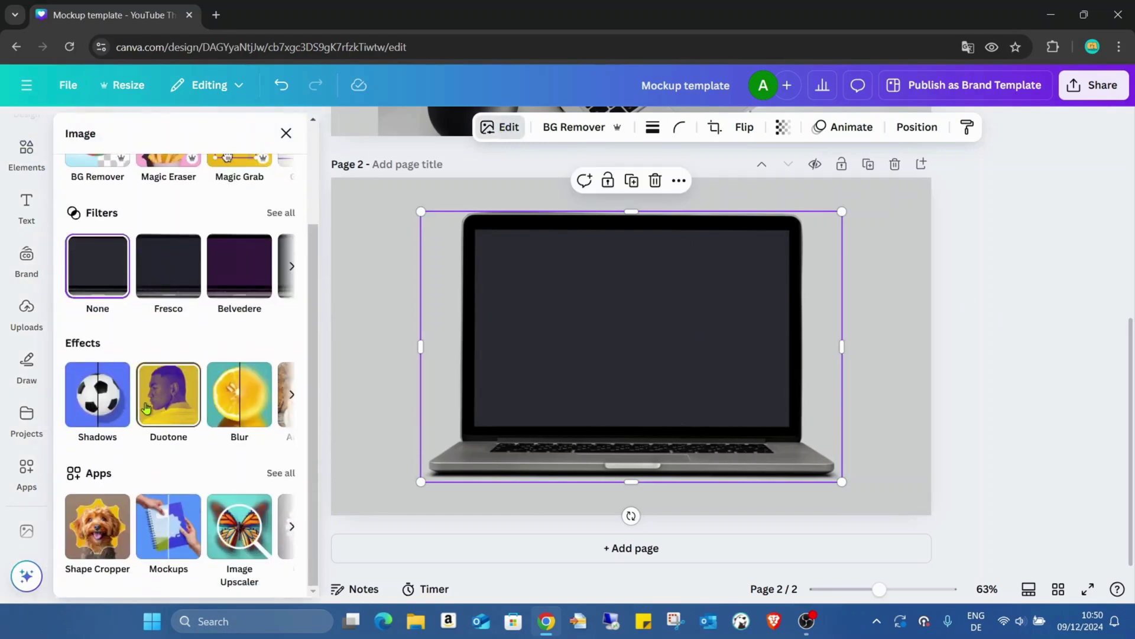
pyautogui.click(169, 527)
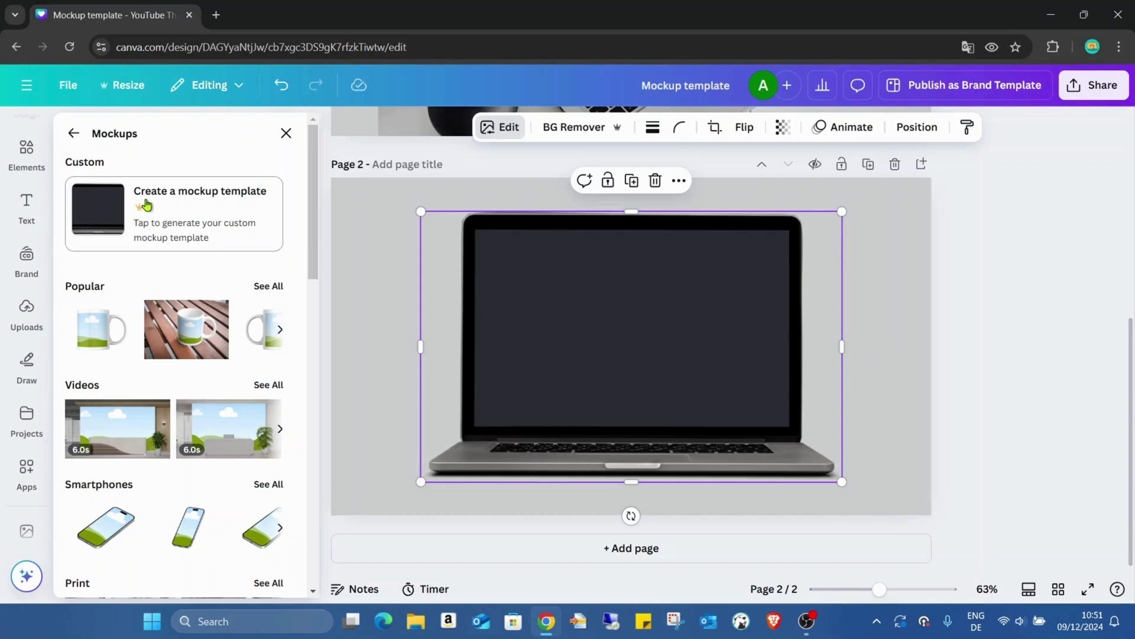
pyautogui.click(181, 214)
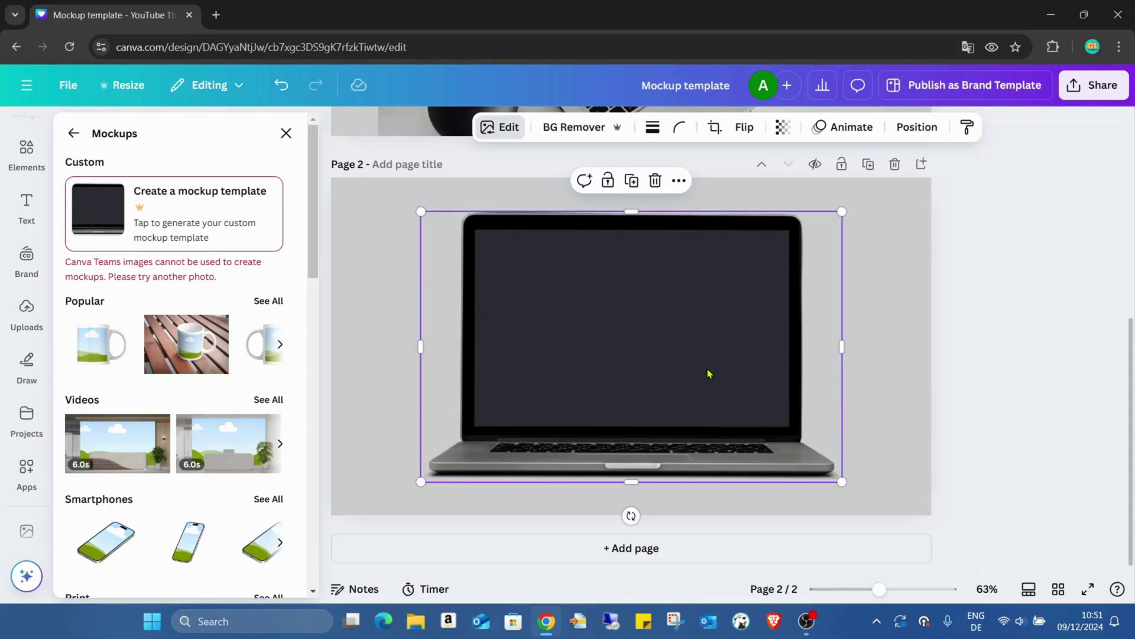
# Delete the rejected dark laptop photo and rerun the recent 'laptop' search.
pyautogui.press('Delete')
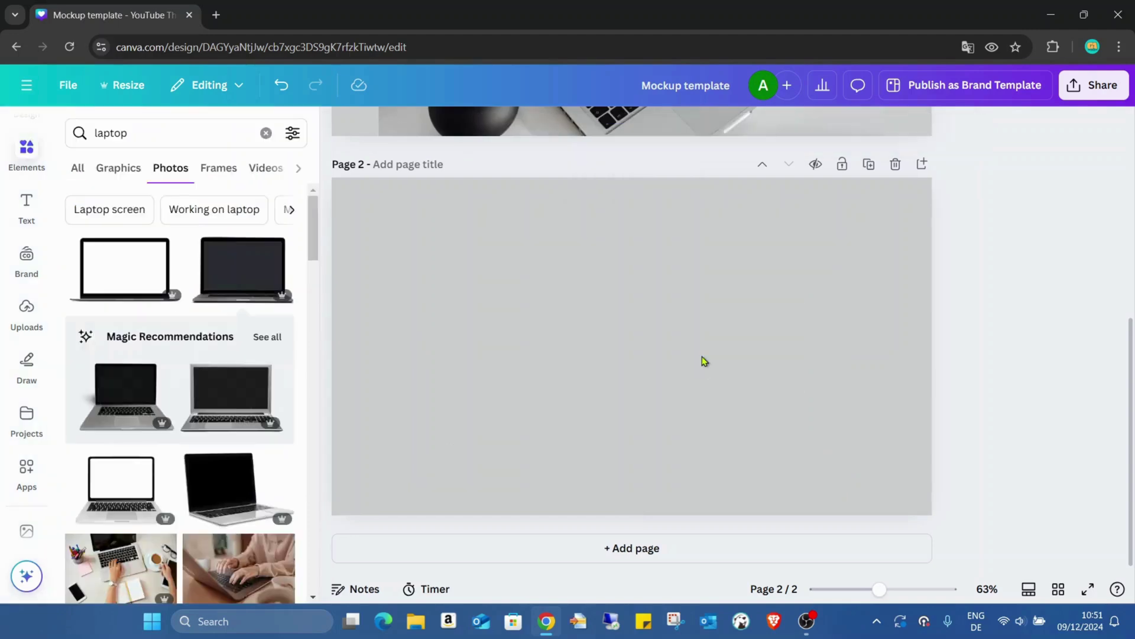
pyautogui.click(400, 214)
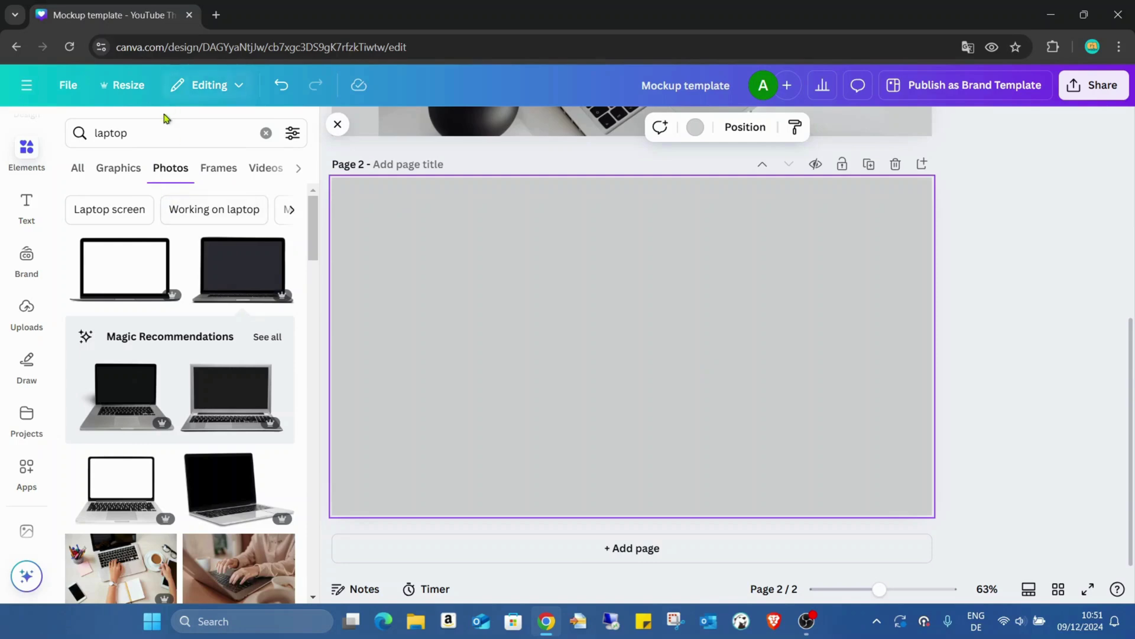
pyautogui.click(160, 137)
pyautogui.click(147, 210)
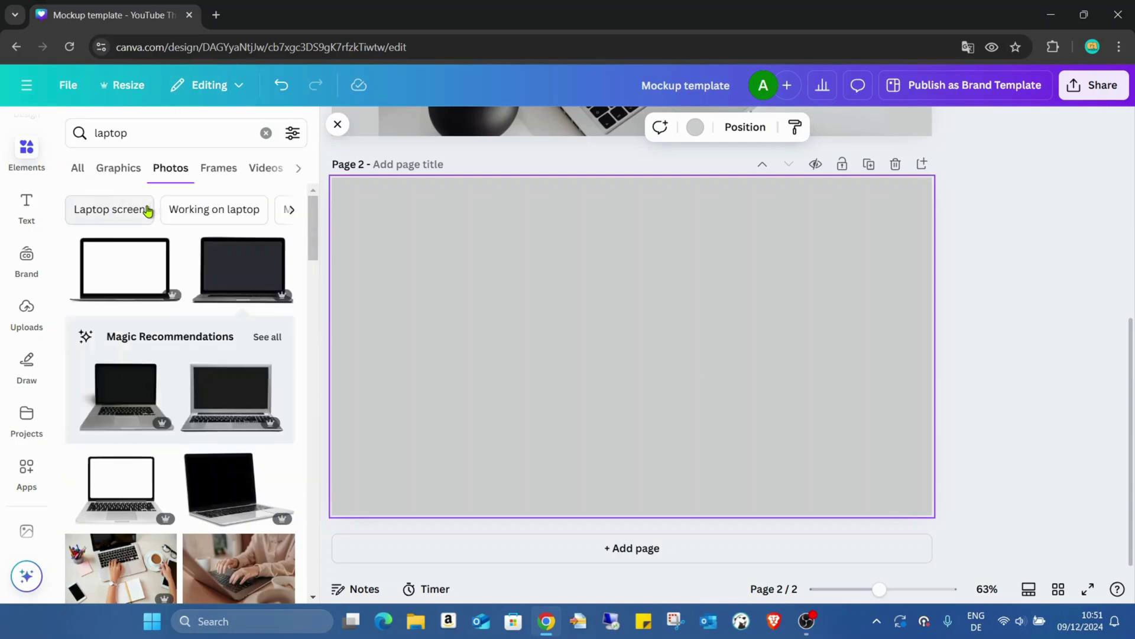
# Add the photo of hands typing on the pink-screen laptop to page 2.
pyautogui.scroll(-5, 249, 296)
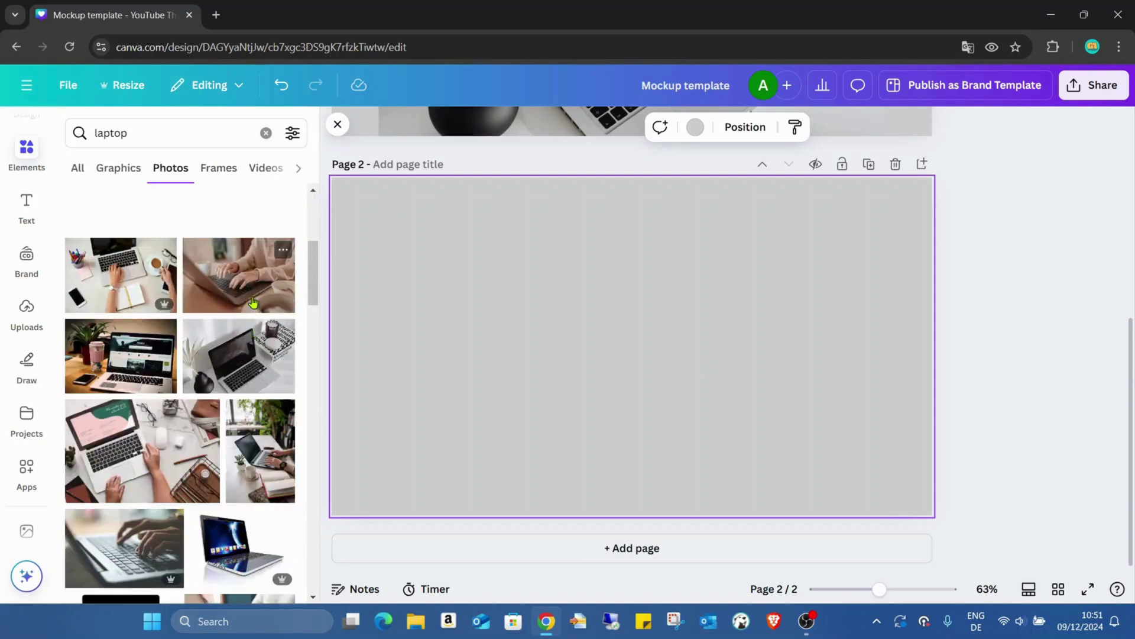
pyautogui.scroll(-3, 255, 333)
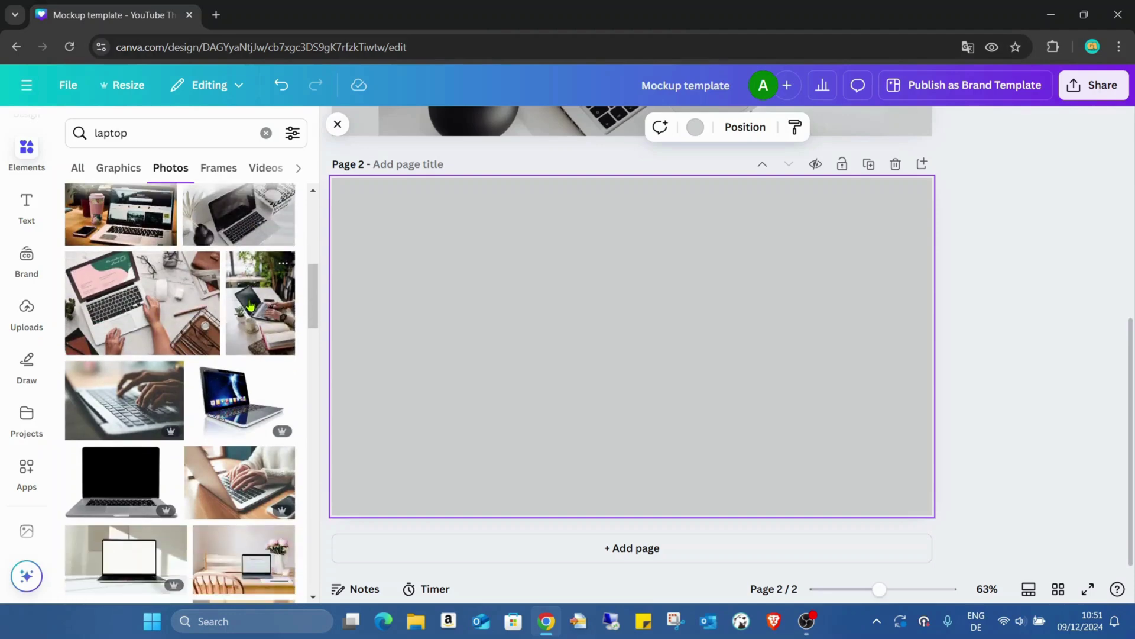
pyautogui.scroll(3, 260, 296)
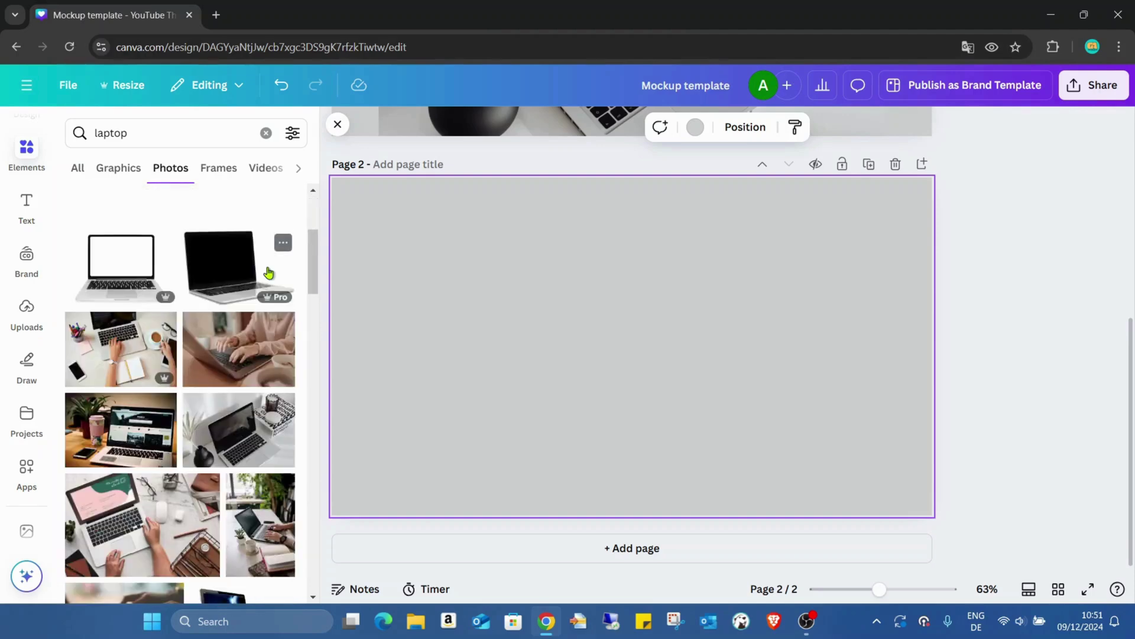
pyautogui.scroll(-4, 267, 272)
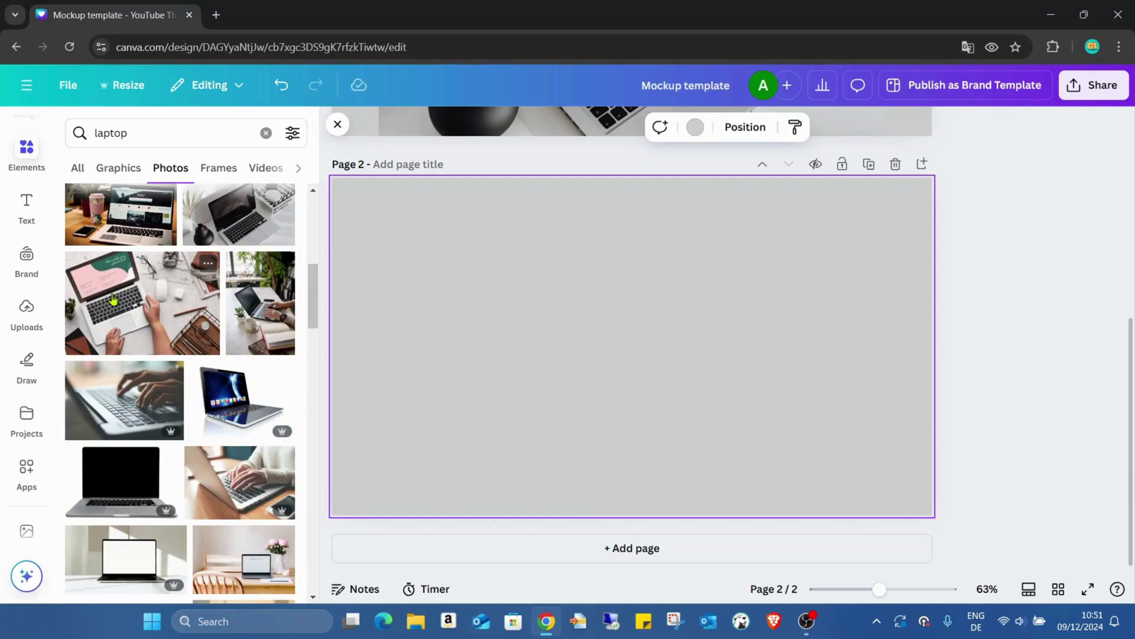
pyautogui.click(113, 298)
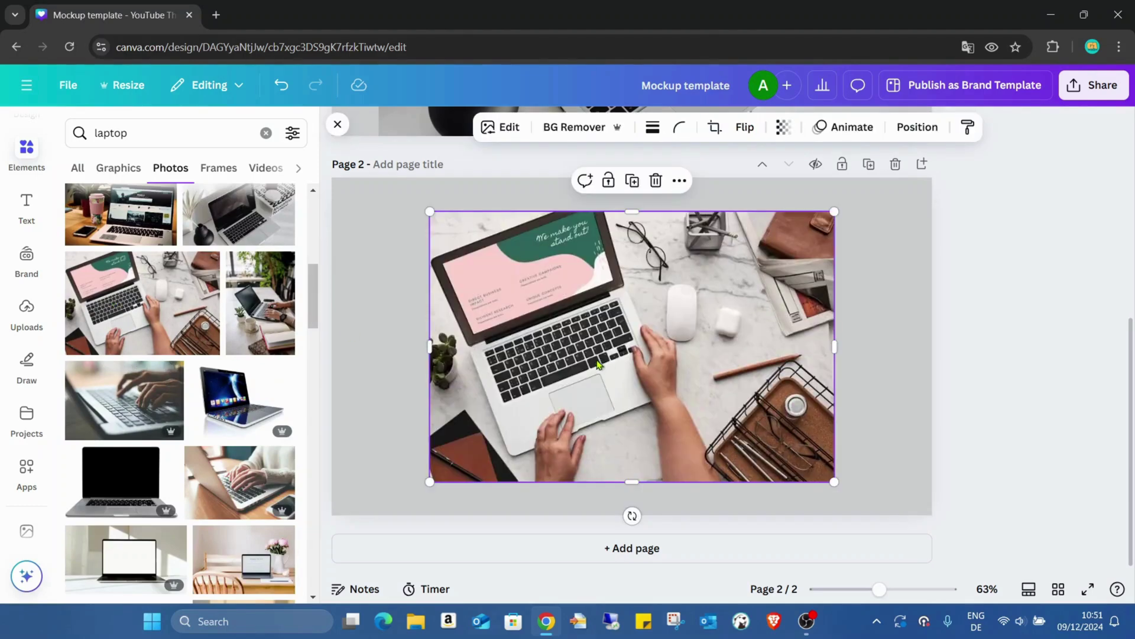
# Run Mockups' Create a mockup template on the pink-screen laptop desk photo.
pyautogui.click(507, 128)
pyautogui.scroll(-2, 177, 355)
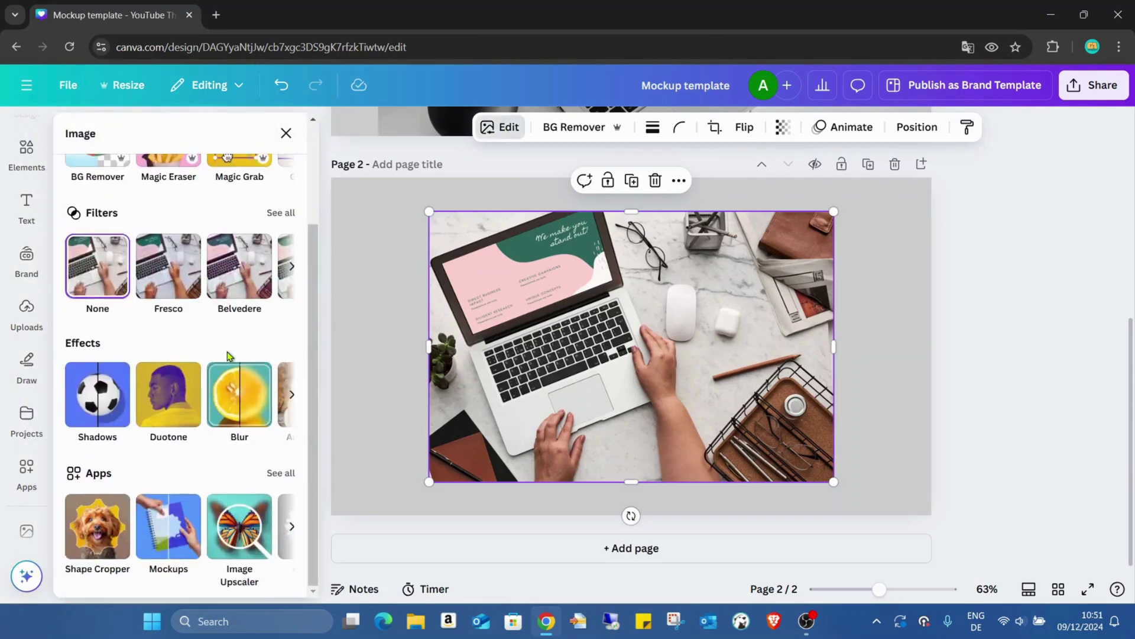
pyautogui.click(178, 535)
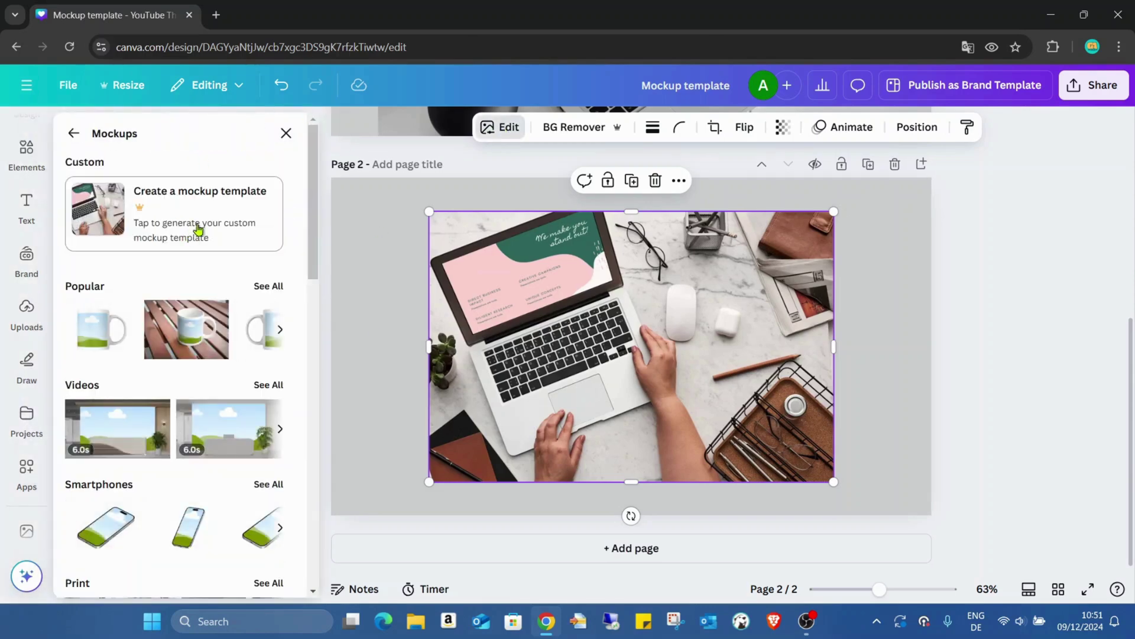
pyautogui.click(213, 222)
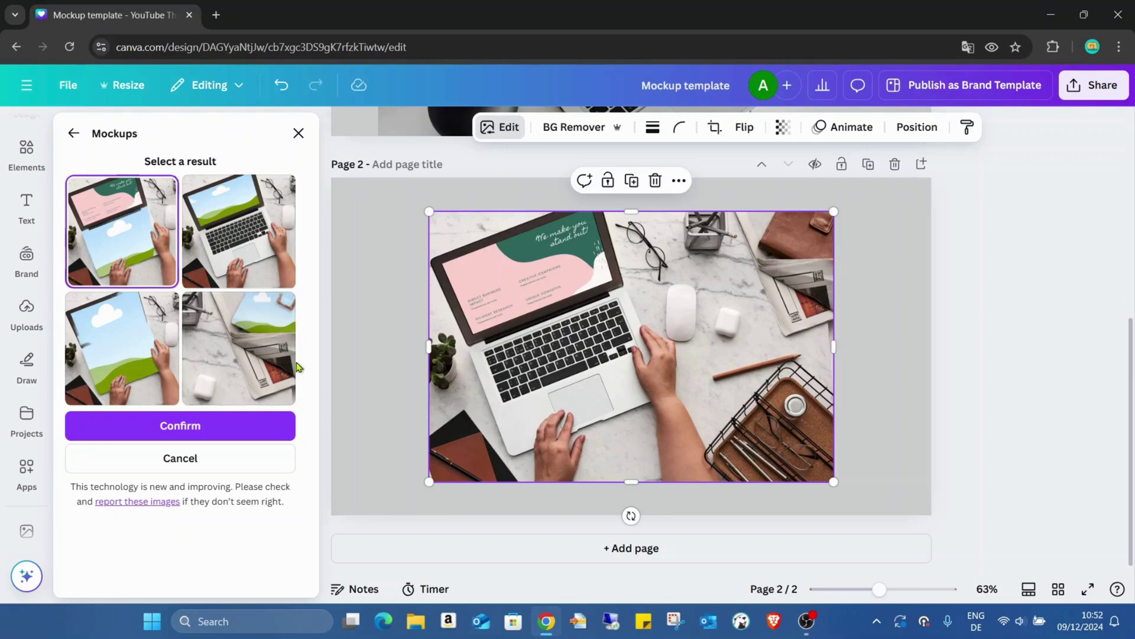
# Confirm the top-right blue-screen mockup result and close the Mockups panel.
pyautogui.click(237, 212)
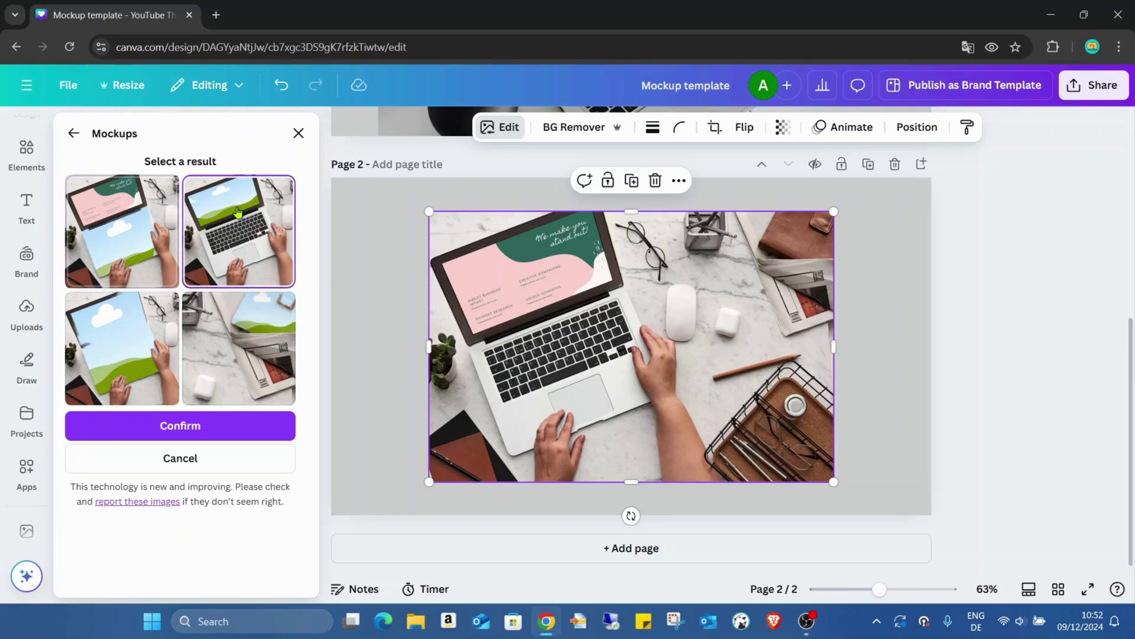
pyautogui.click(191, 423)
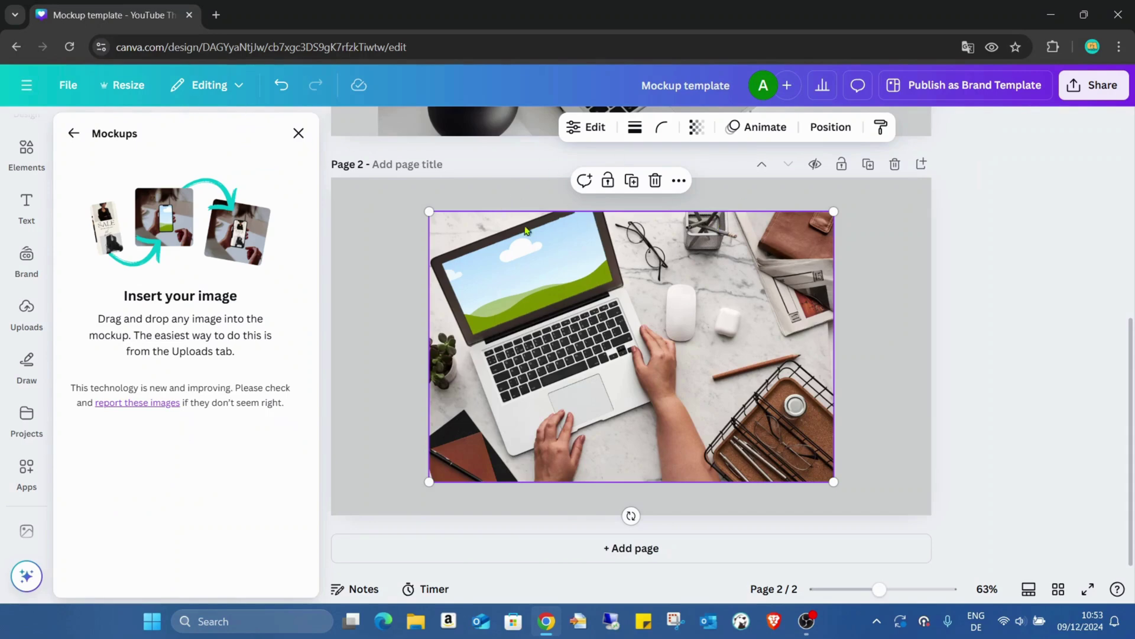
pyautogui.click(298, 132)
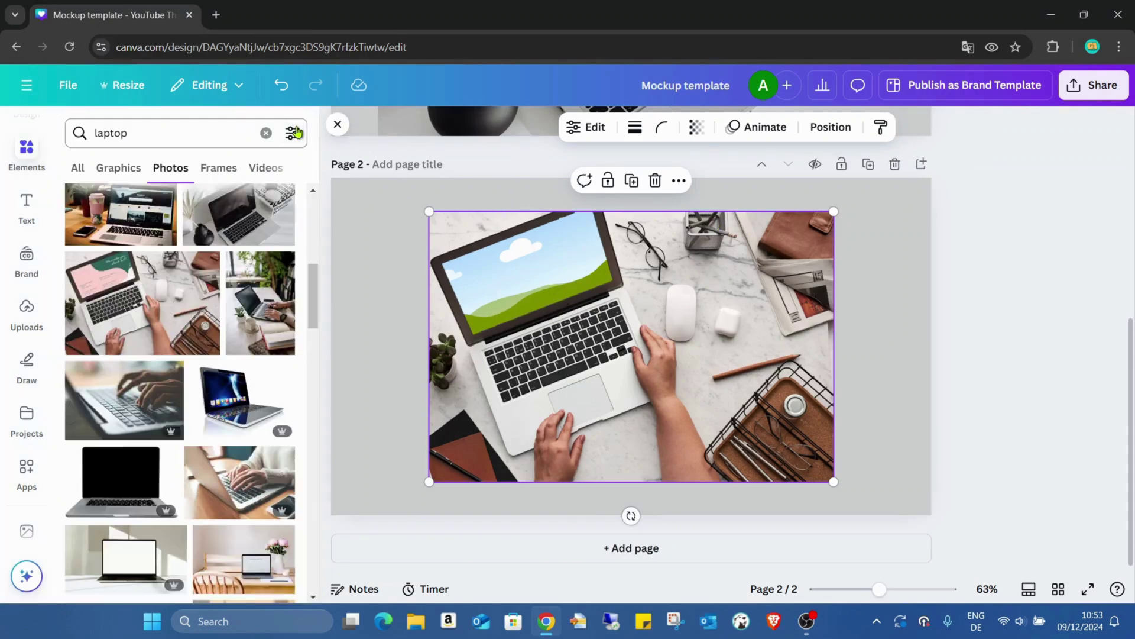
# Search photos for 'ocean' and drop the coral reef photo onto the laptop screen.
pyautogui.click(201, 142)
pyautogui.doubleClick(121, 144)
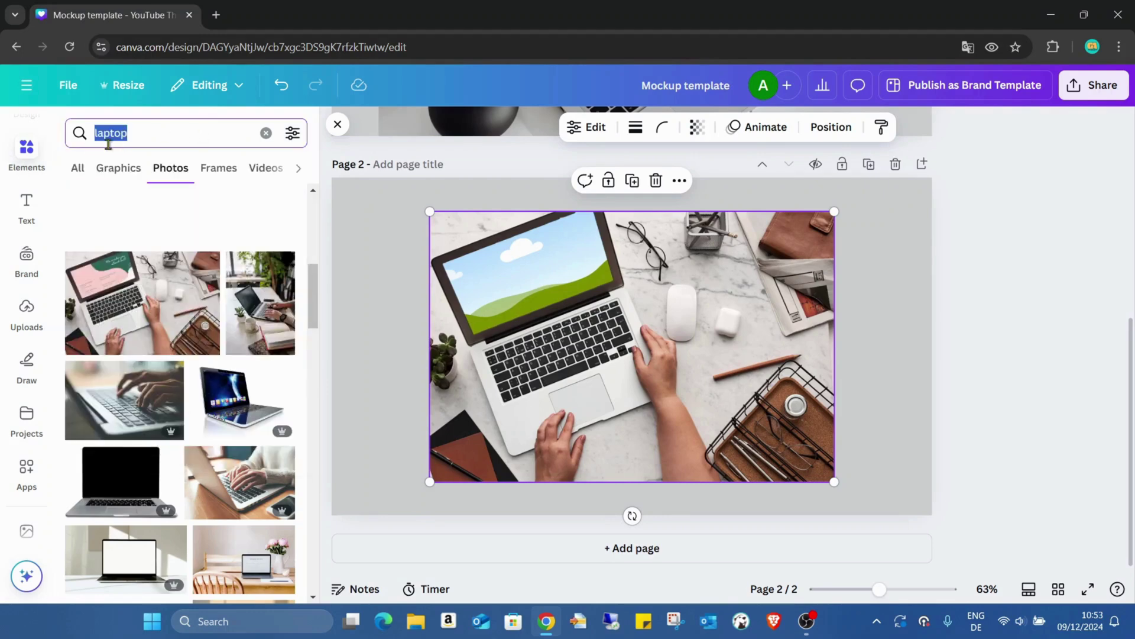
pyautogui.write('ocean')
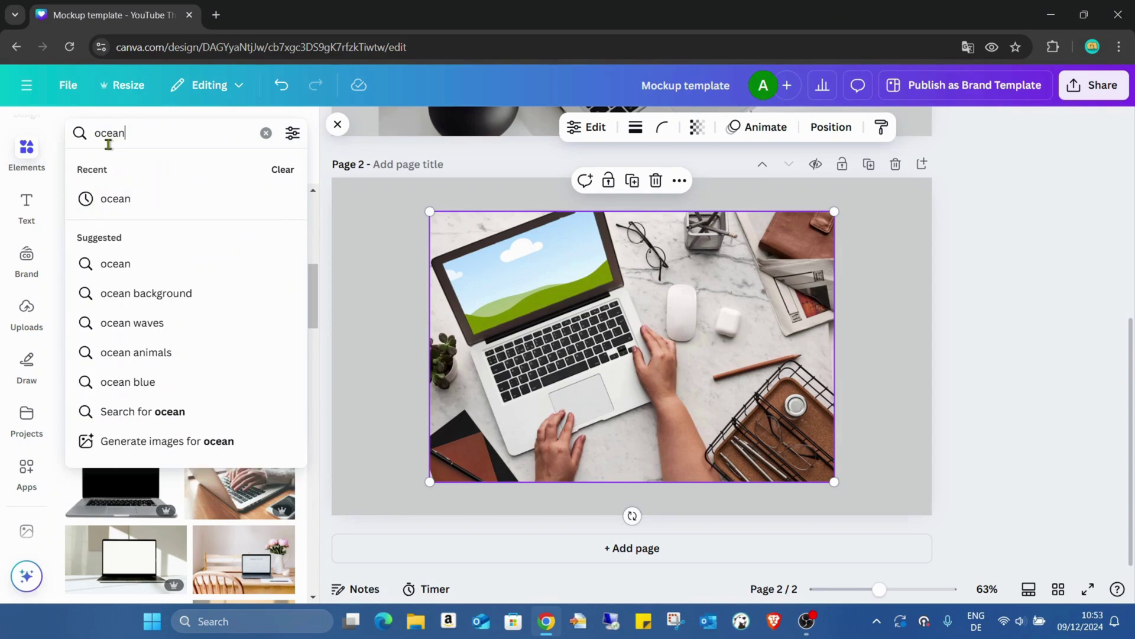
pyautogui.press('Return')
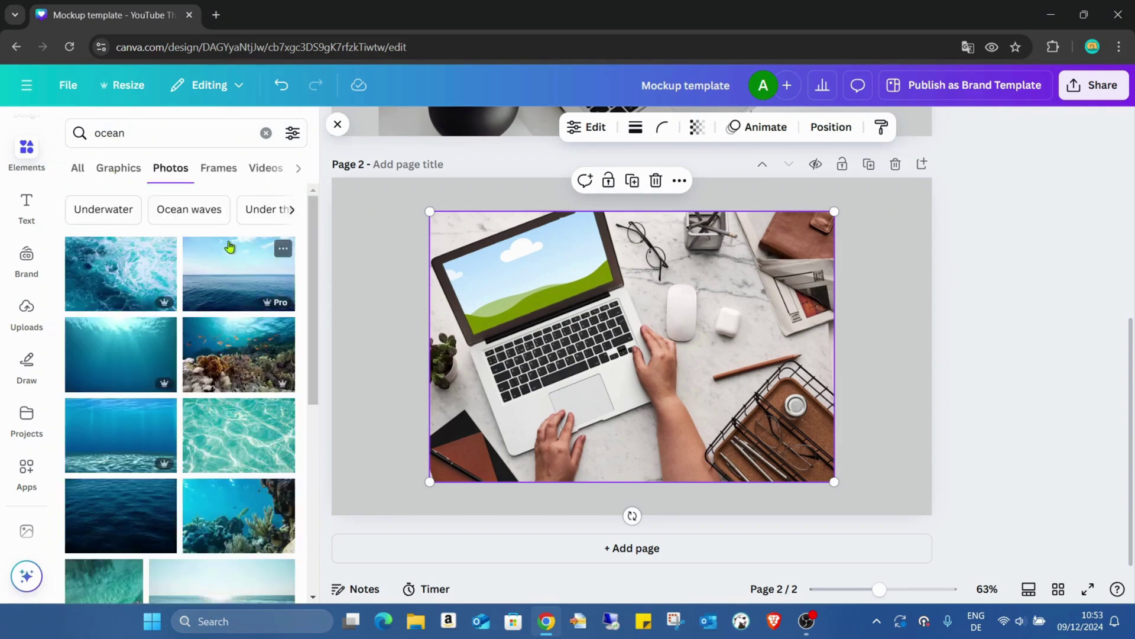
pyautogui.moveTo(265, 357); pyautogui.dragTo(525, 286)
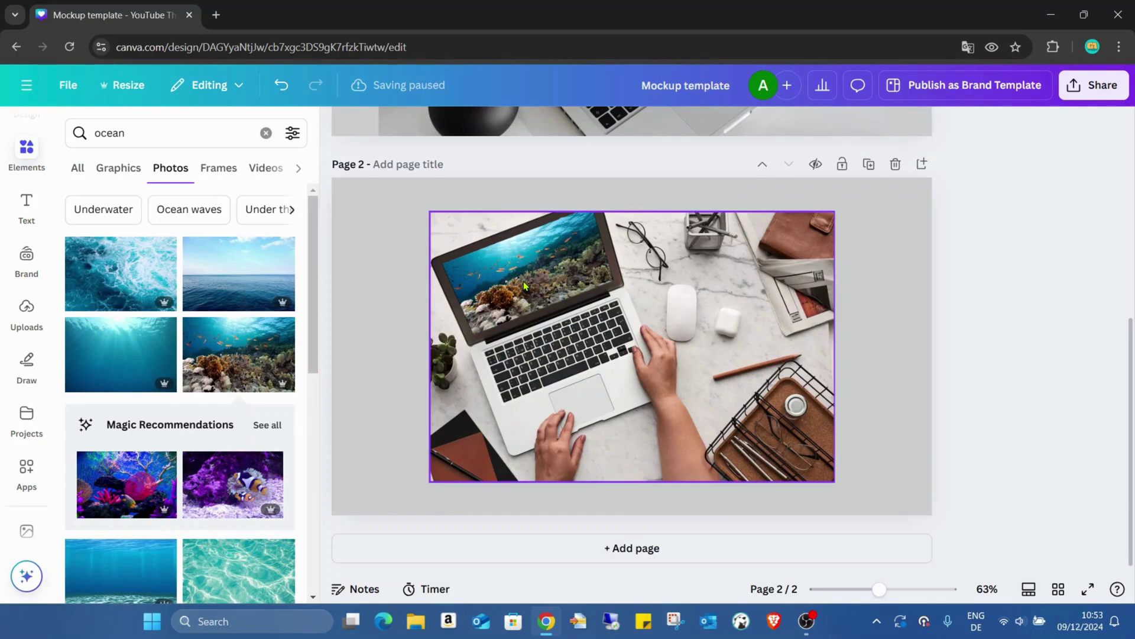
# Move and enlarge the laptop mockup so it spans page 2's full height.
pyautogui.click(744, 285)
pyautogui.rightClick(744, 286)
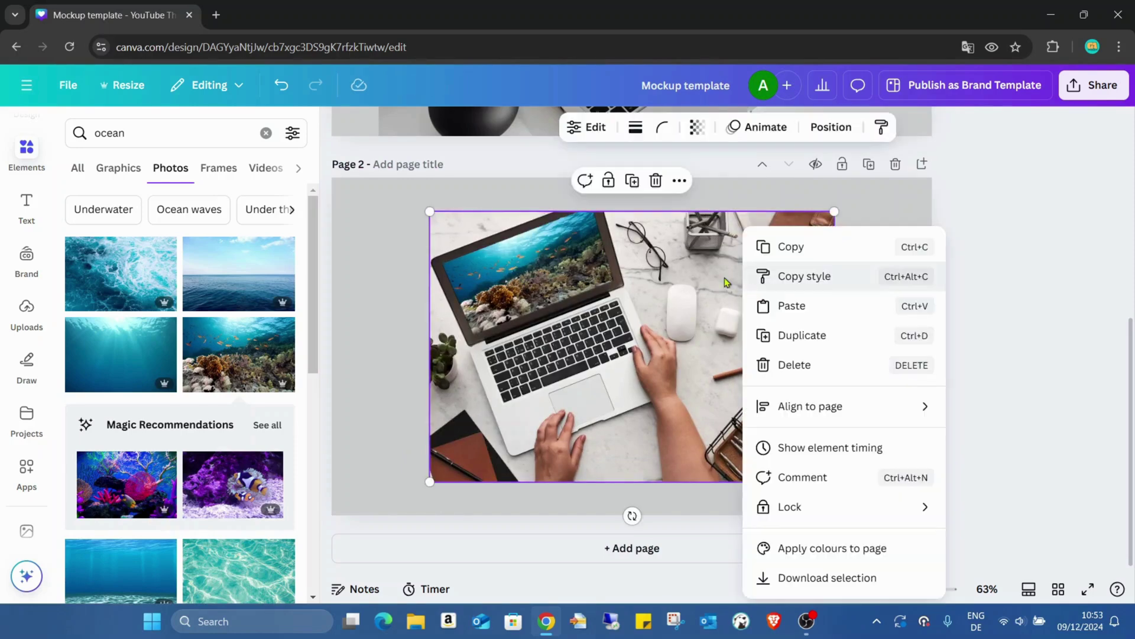
pyautogui.moveTo(691, 260); pyautogui.dragTo(603, 226)
pyautogui.moveTo(759, 452); pyautogui.dragTo(861, 517)
pyautogui.moveTo(715, 367); pyautogui.dragTo(737, 366)
pyautogui.click(942, 311)
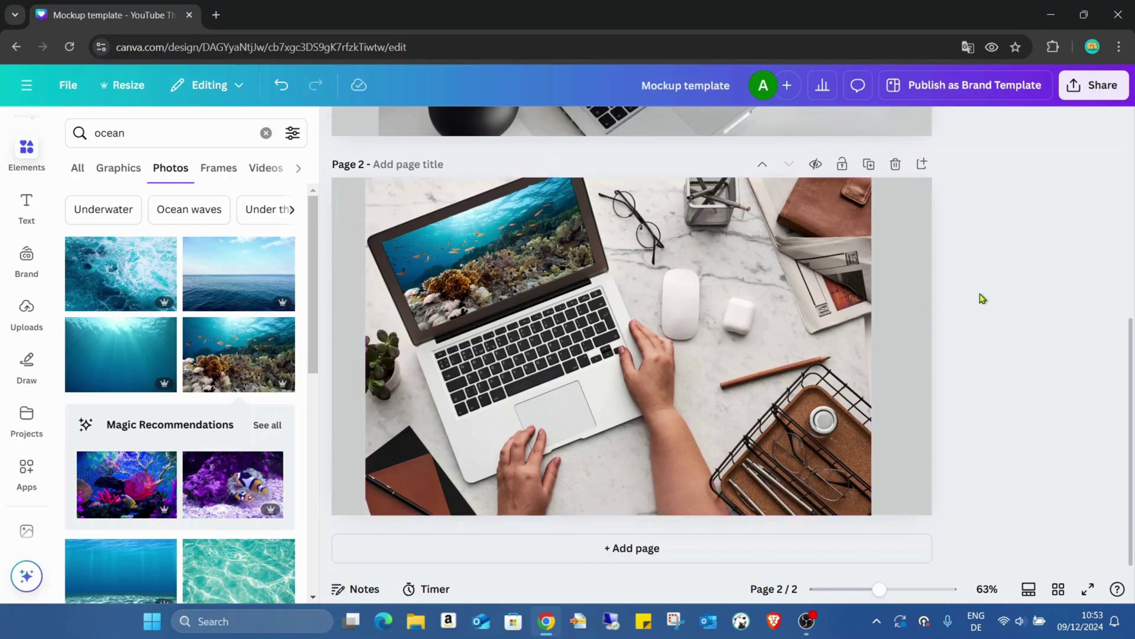
# Preview the mockup full screen, then open the laptop screen image's mockup settings.
pyautogui.click(1088, 588)
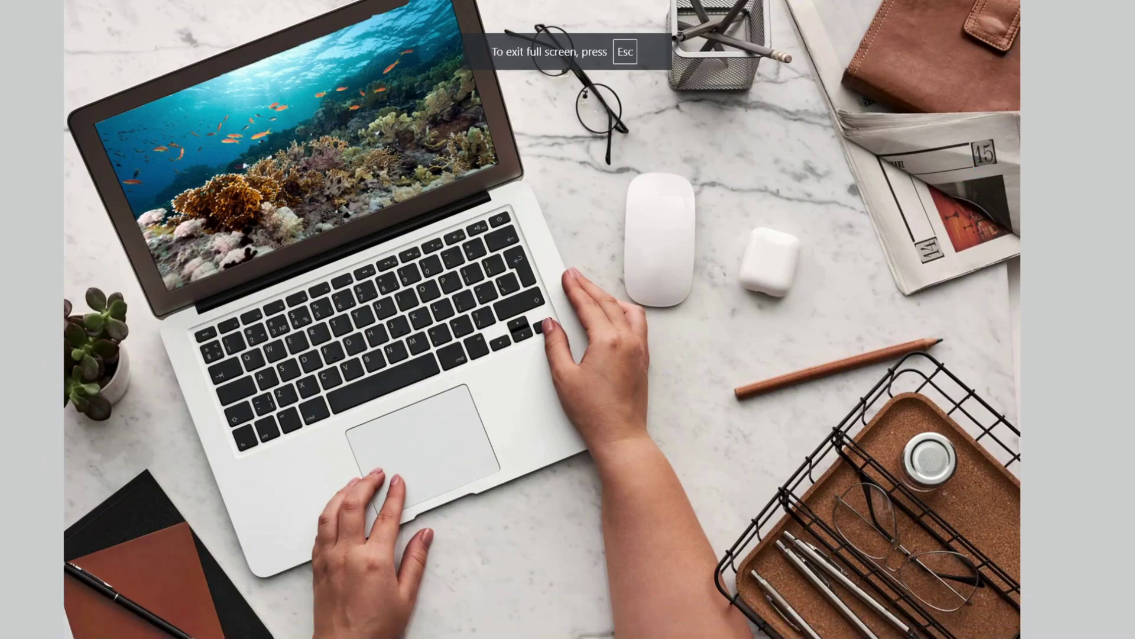
pyautogui.press('Escape')
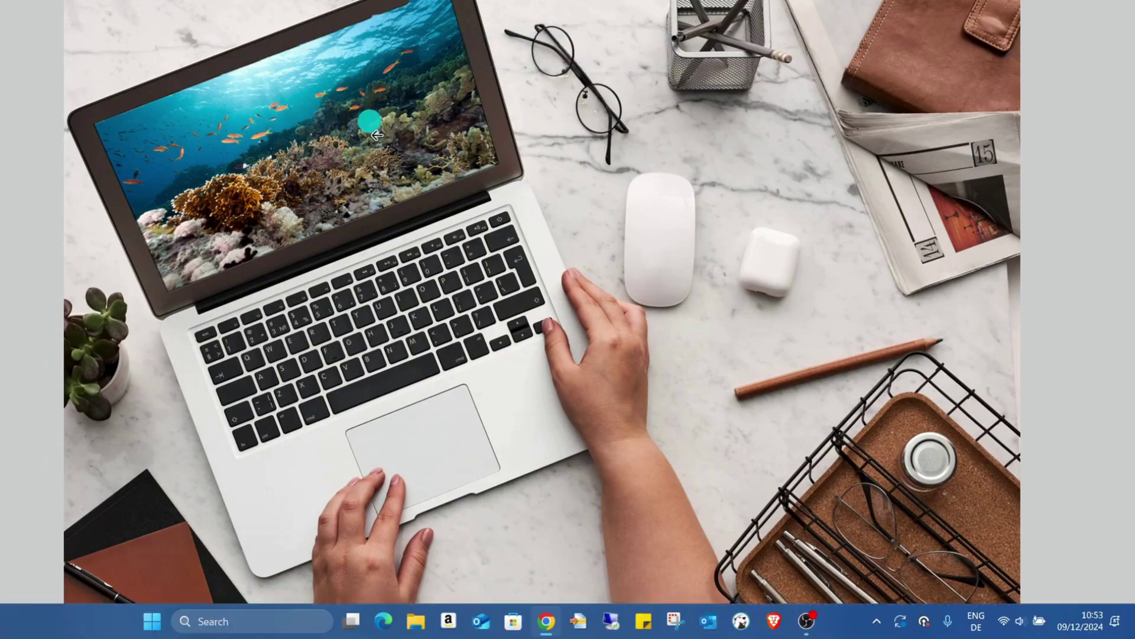
pyautogui.doubleClick(490, 283)
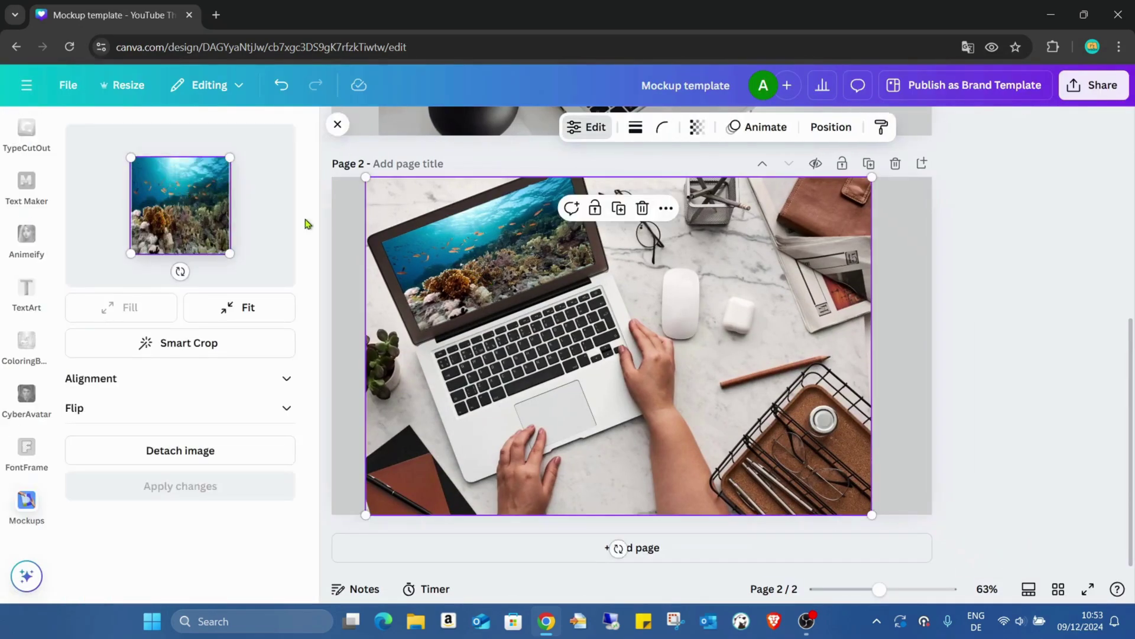
# Shift the reef image in the screen frame, detach it, and drop it back onto the screen.
pyautogui.moveTo(204, 207); pyautogui.dragTo(193, 205)
pyautogui.moveTo(209, 214); pyautogui.dragTo(205, 214)
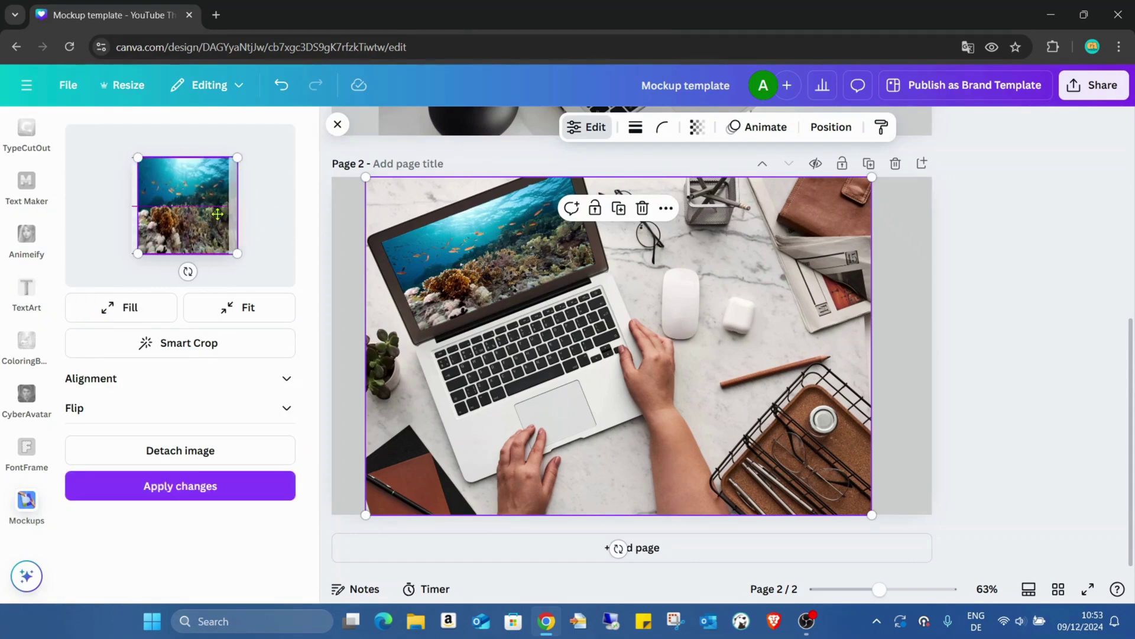
pyautogui.click(224, 448)
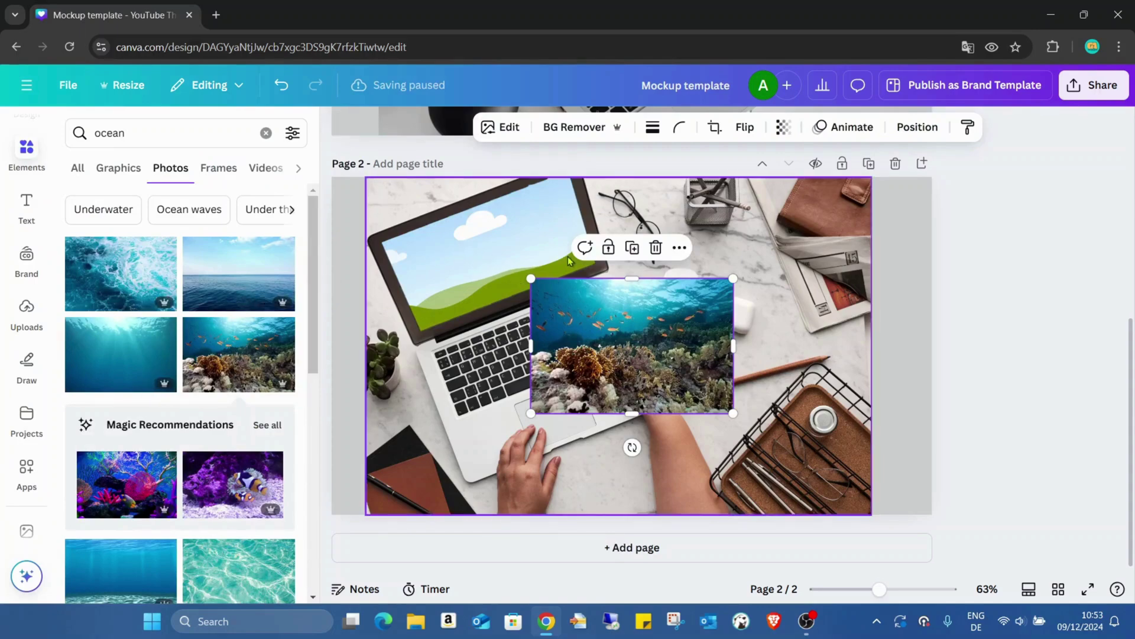
pyautogui.moveTo(629, 329); pyautogui.dragTo(477, 243)
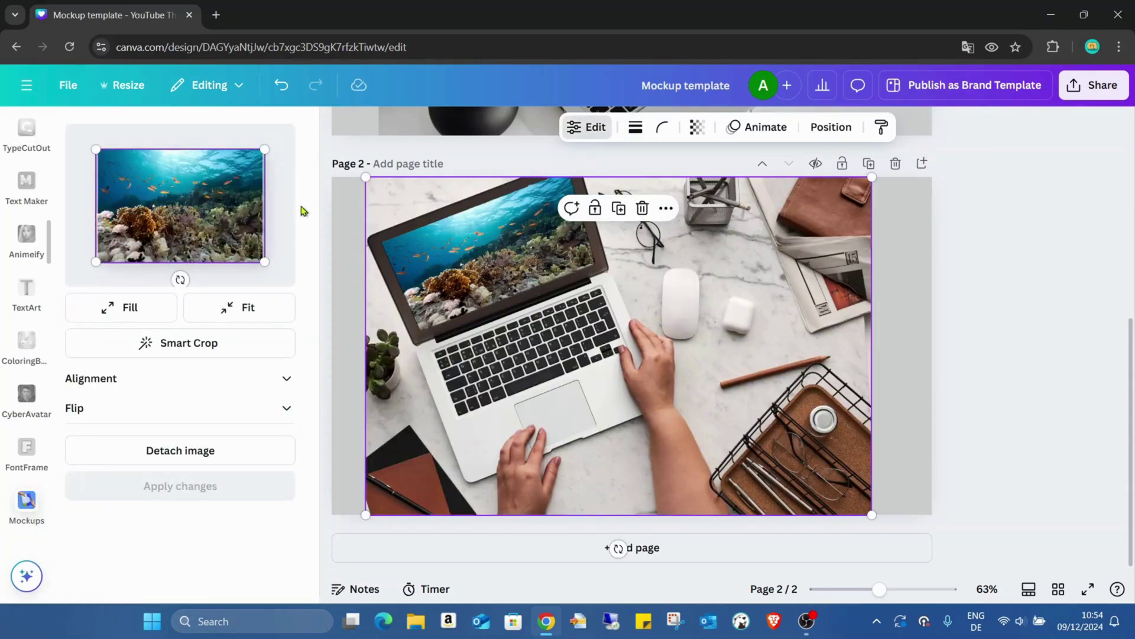
# Toggle the reef image between Fit and Fill, then flip it vertically.
pyautogui.click(258, 304)
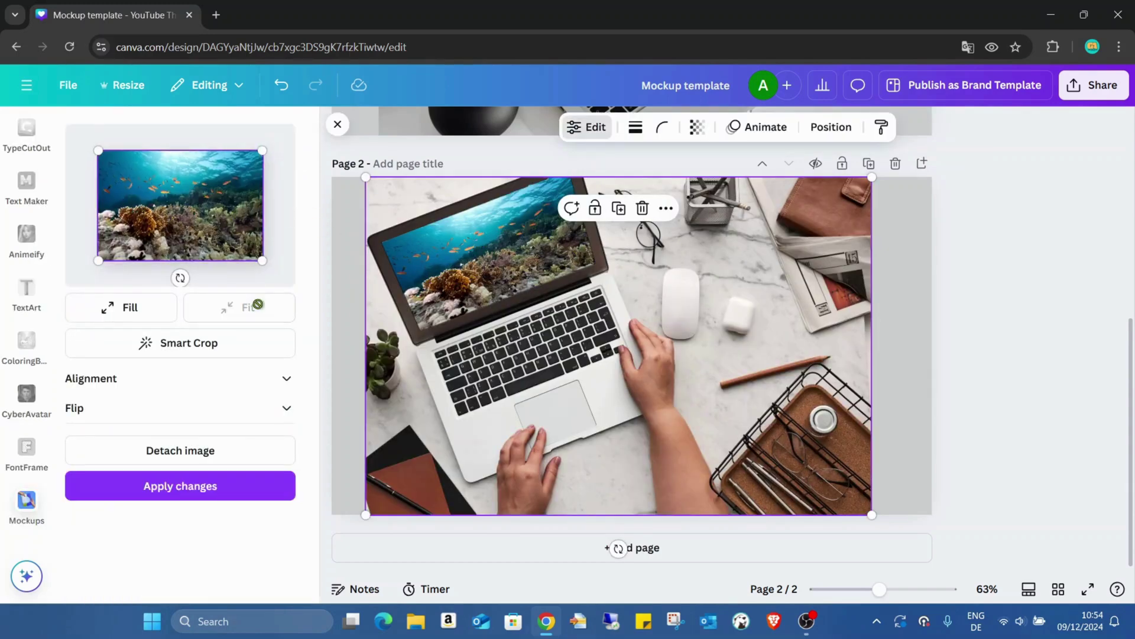
pyautogui.click(159, 307)
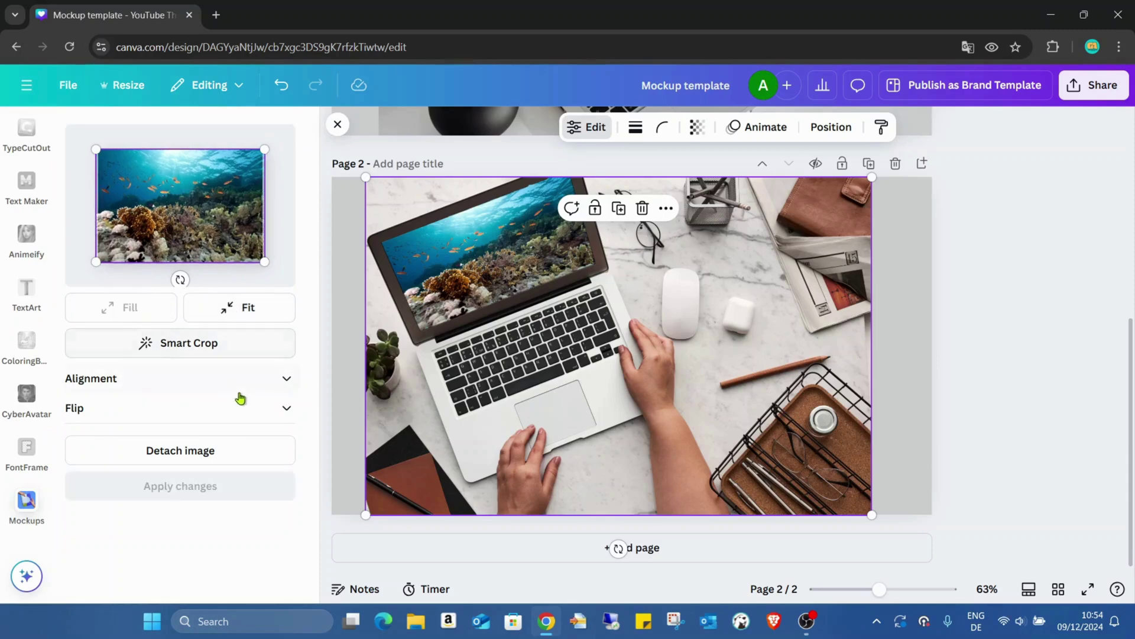
pyautogui.click(254, 408)
pyautogui.click(237, 460)
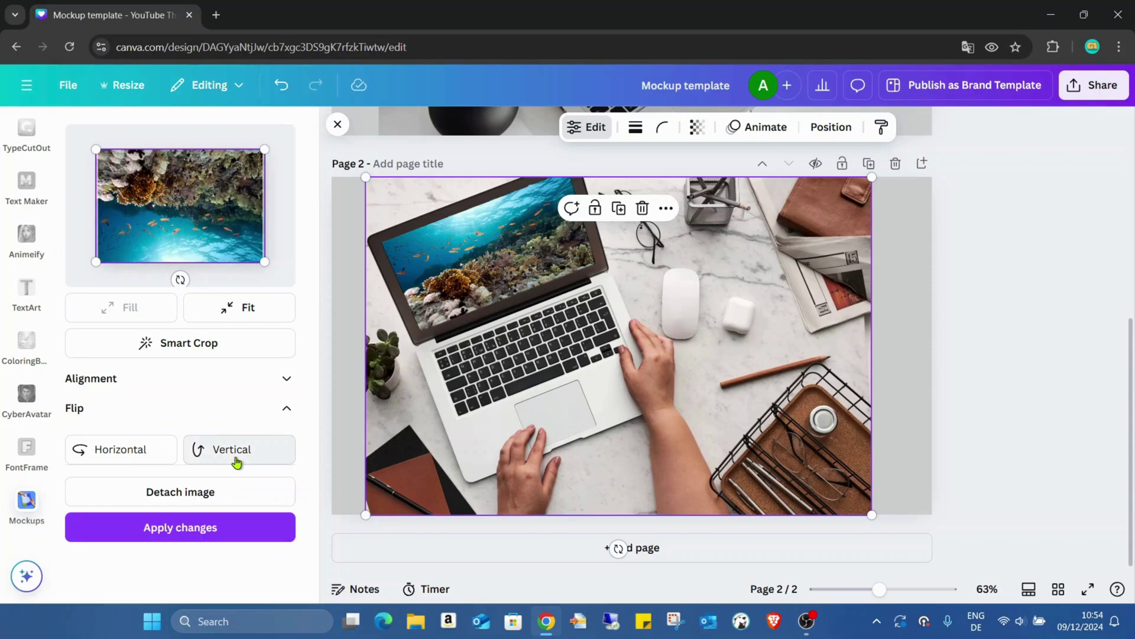
# Apply the flipped, filled reef image changes to the laptop mockup.
pyautogui.click(287, 390)
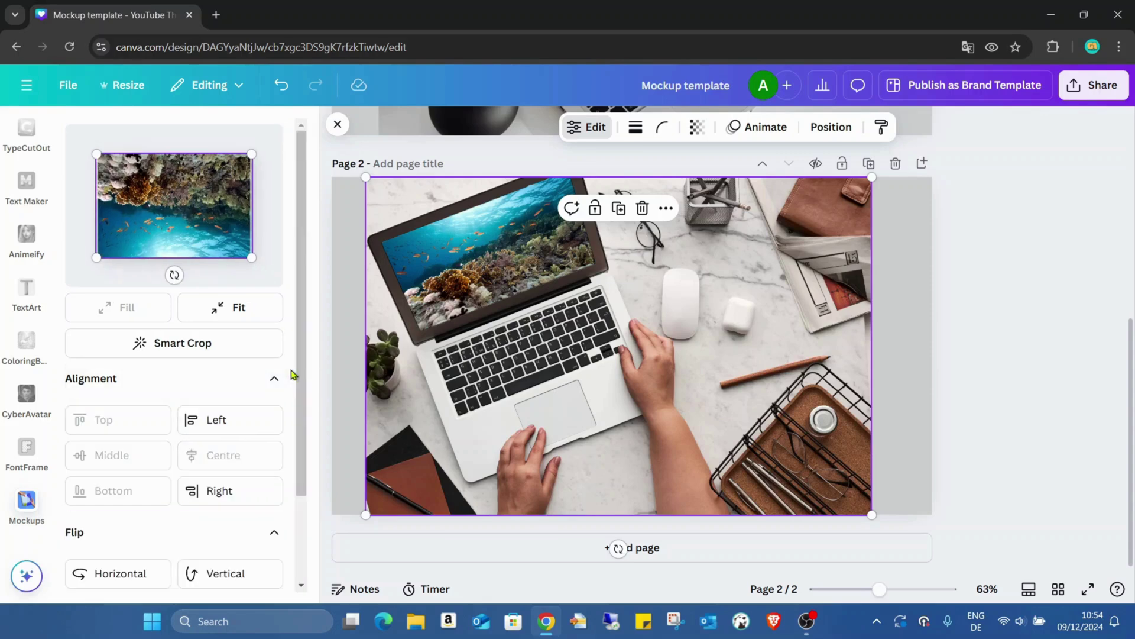
pyautogui.scroll(-1, 277, 418)
pyautogui.scroll(-2, 276, 418)
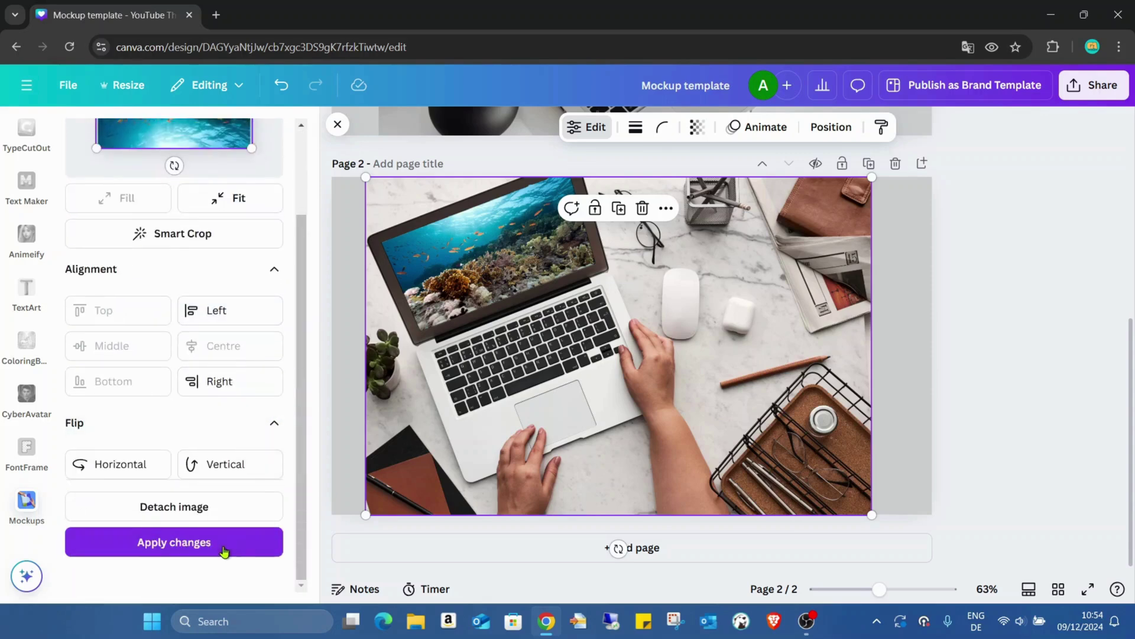
pyautogui.click(223, 544)
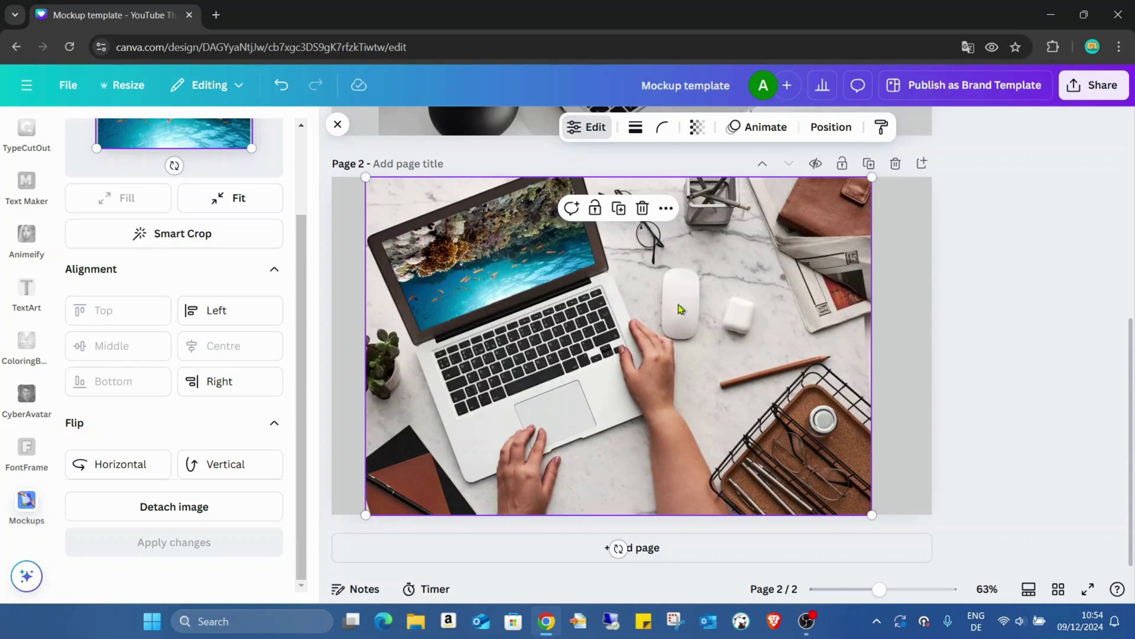
pyautogui.click(1088, 589)
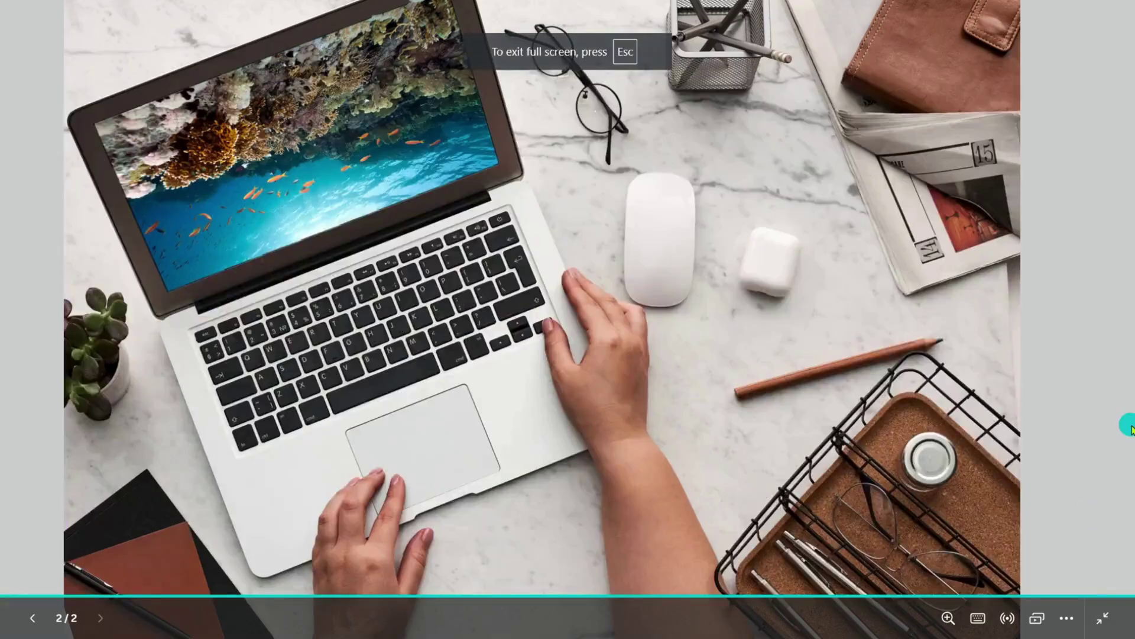